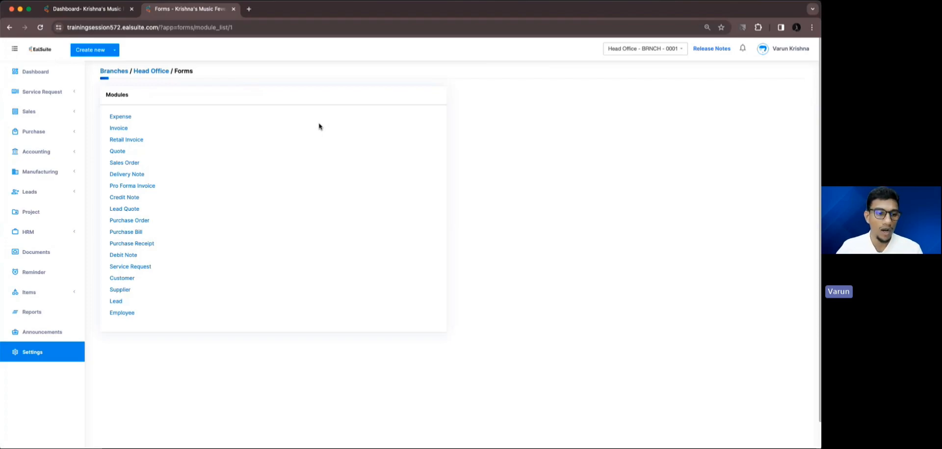
# Open the Employee module's forms list for the Head Office branch
pyautogui.click(131, 314)
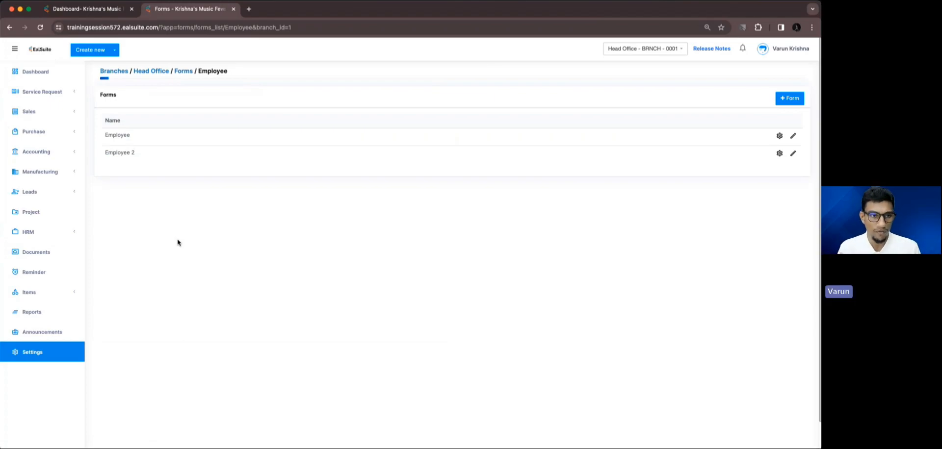
# Start a new employee form named 'Employee Form New' and add the Name field
pyautogui.click(788, 97)
pyautogui.click(403, 98)
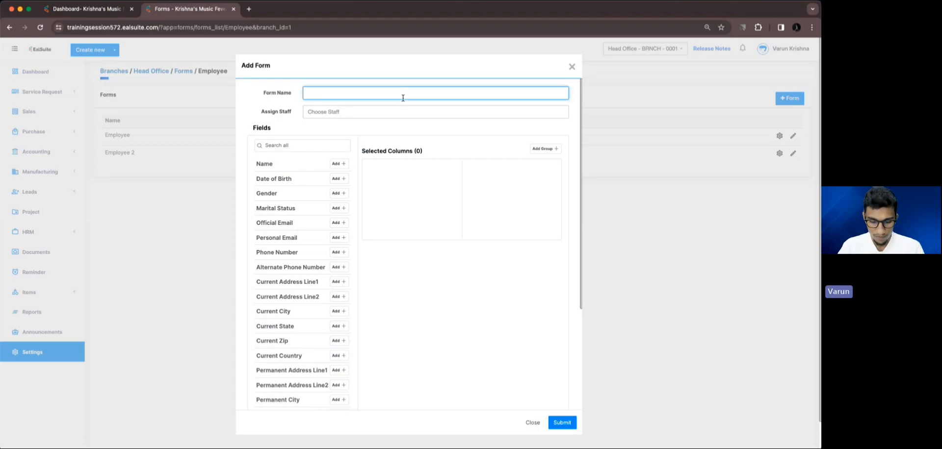
pyautogui.write('Employee')
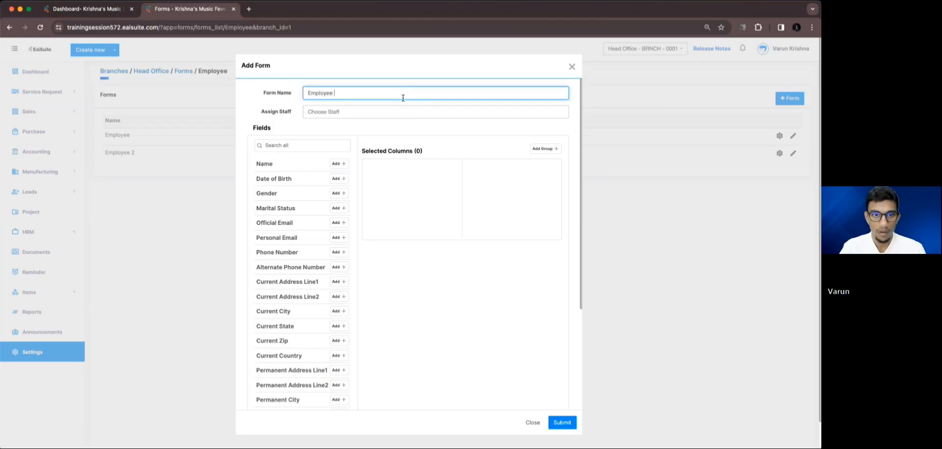
pyautogui.write(' Form ')
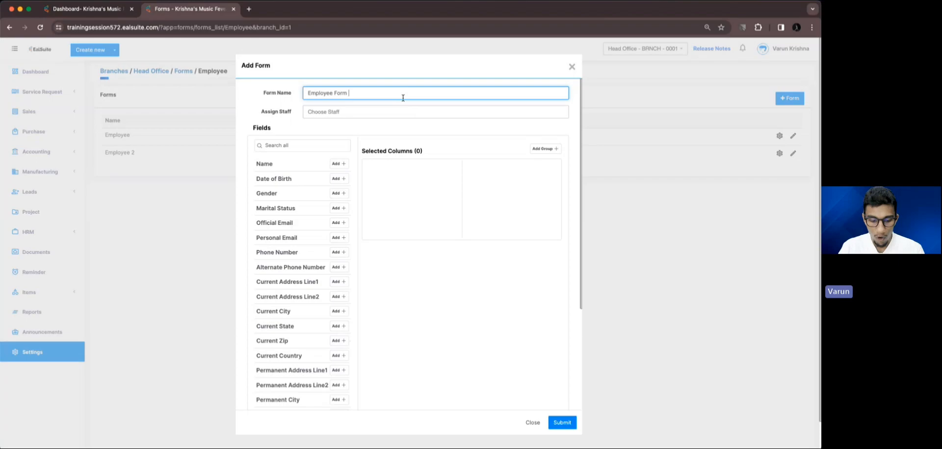
pyautogui.write('NEw')
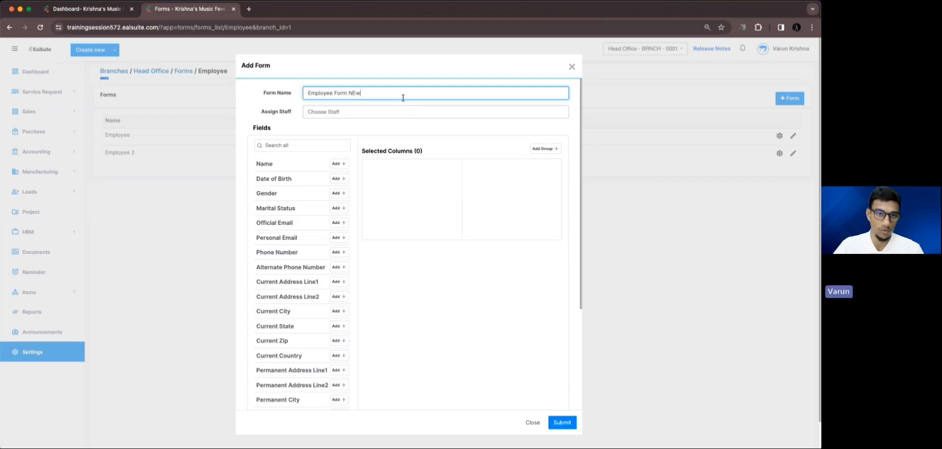
pyautogui.press('BackSpace')
pyautogui.press('BackSpace')
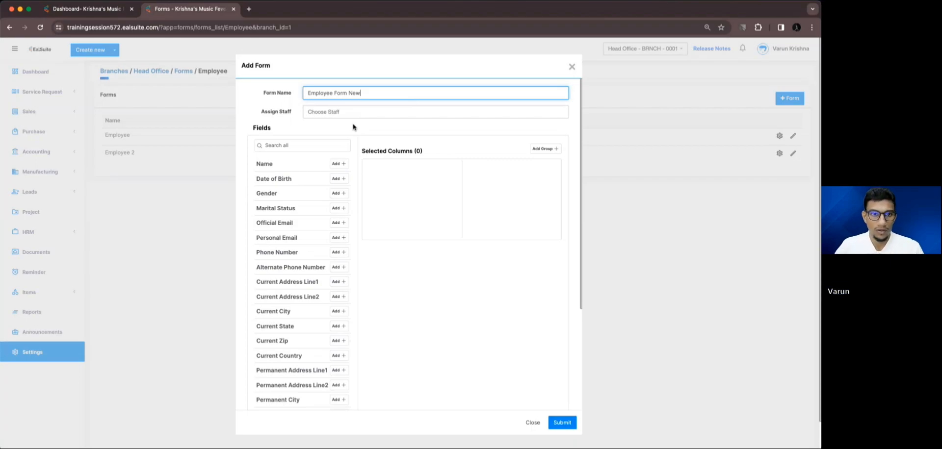
pyautogui.click(340, 163)
# Add Date of Birth, Gender, Marital Status, Official Email, Personal Email and phone number fields
pyautogui.click(341, 164)
pyautogui.click(340, 166)
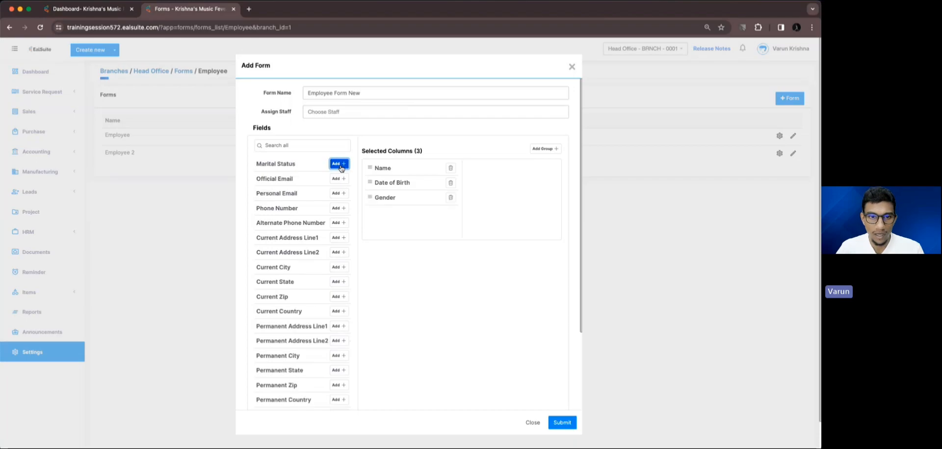
pyautogui.click(341, 166)
pyautogui.click(340, 165)
pyautogui.click(340, 165)
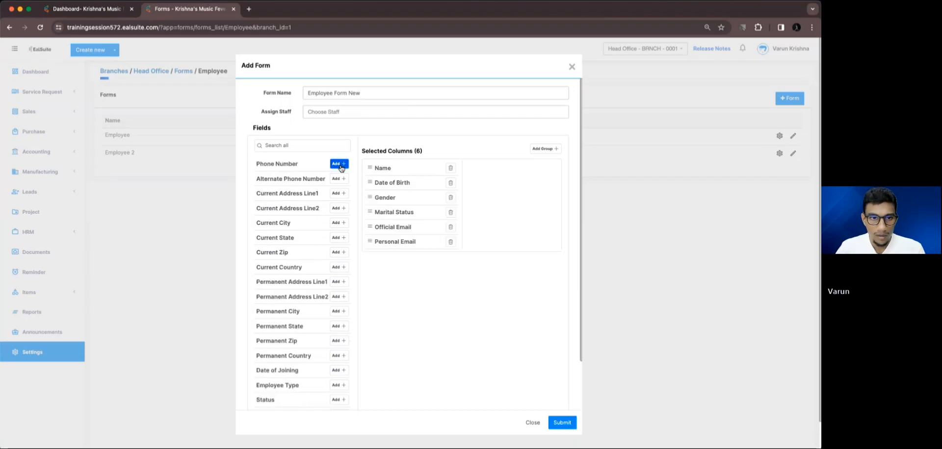
pyautogui.click(340, 166)
pyautogui.click(340, 165)
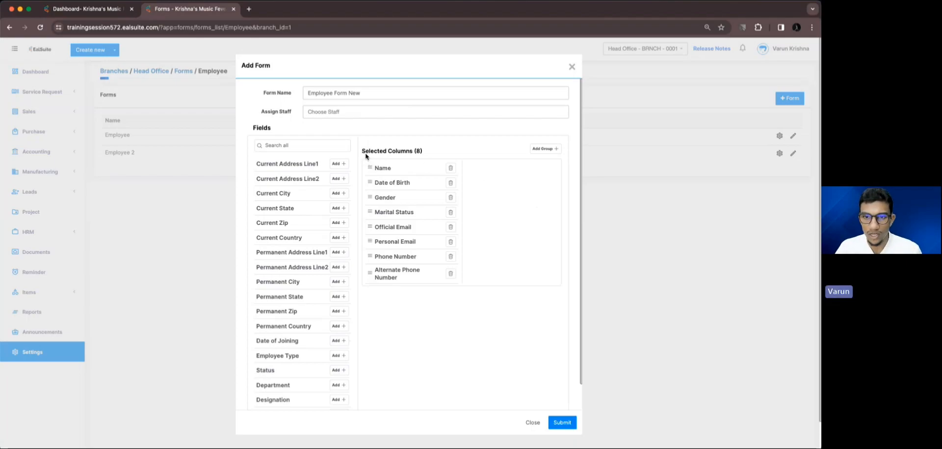
# Create a group at the top of the fields and name it 'Personal Details'
pyautogui.click(542, 150)
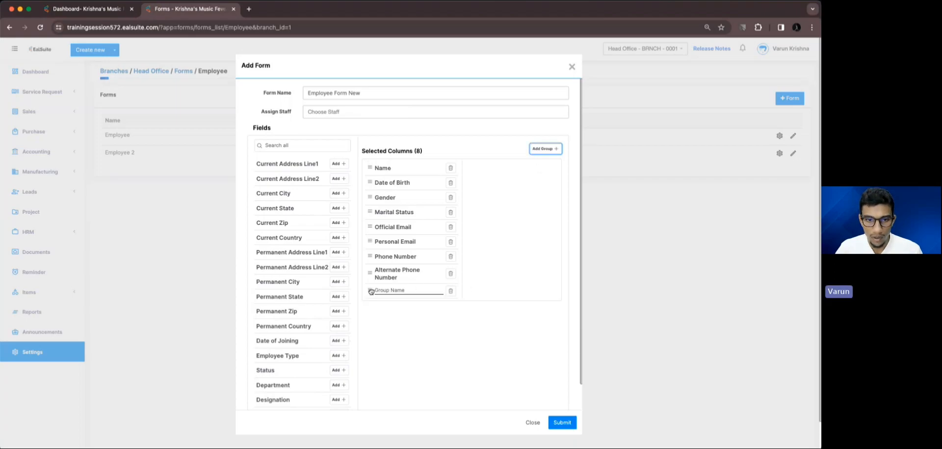
pyautogui.moveTo(369, 289); pyautogui.dragTo(379, 167)
pyautogui.click(386, 166)
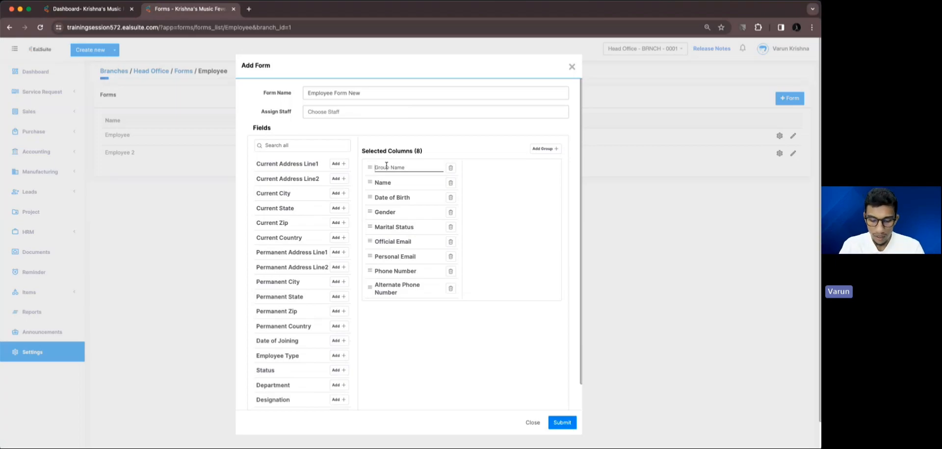
pyautogui.write('Personal ')
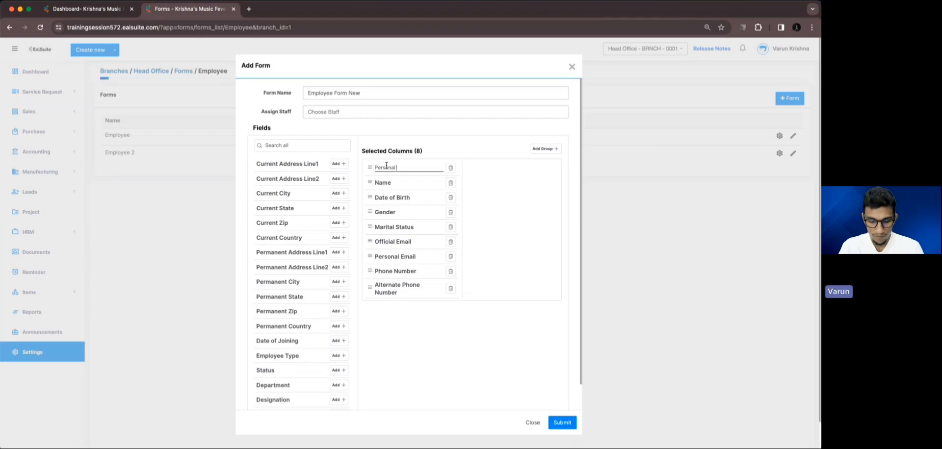
pyautogui.write('Details')
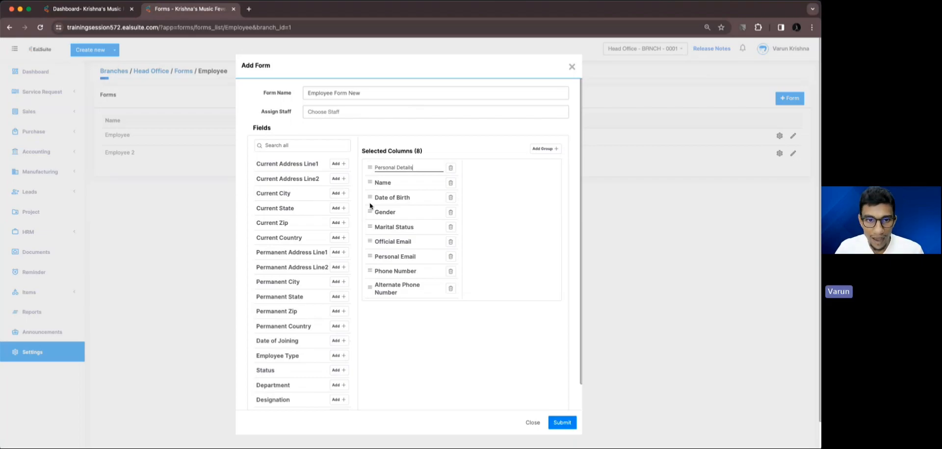
# Move Gender to the end of the field list and add another untitled group
pyautogui.moveTo(370, 212)
pyautogui.mouseDown()
pyautogui.moveTo(371, 195)
pyautogui.moveTo(365, 227)
pyautogui.moveTo(372, 197)
pyautogui.mouseUp()
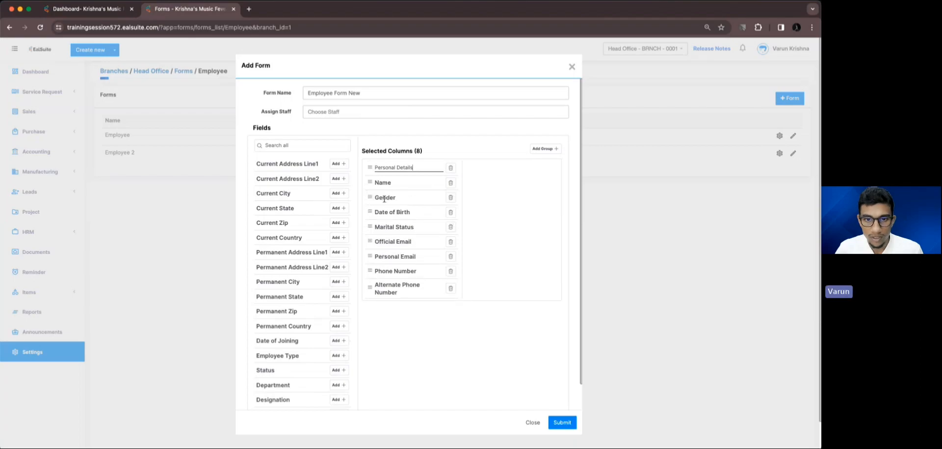
pyautogui.click(450, 197)
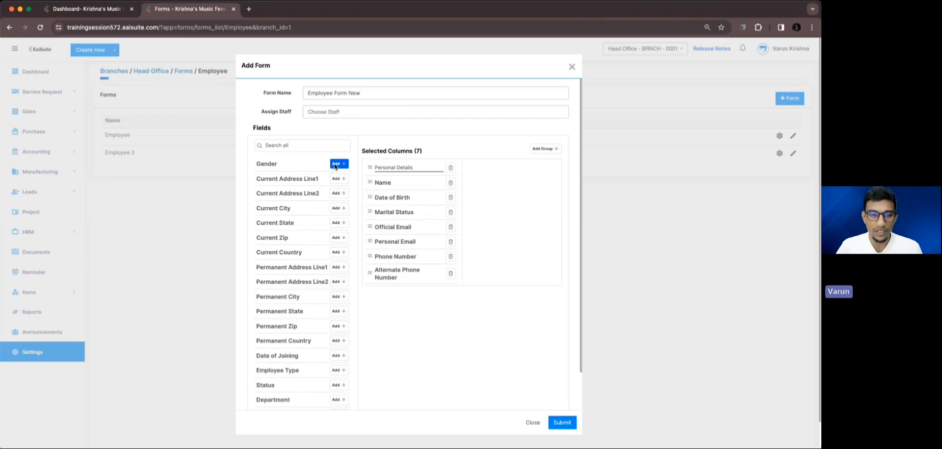
pyautogui.click(337, 164)
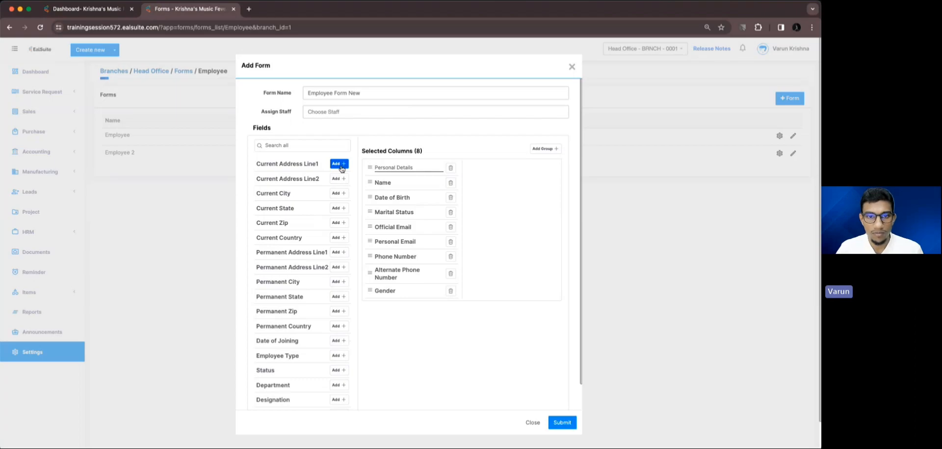
pyautogui.click(545, 148)
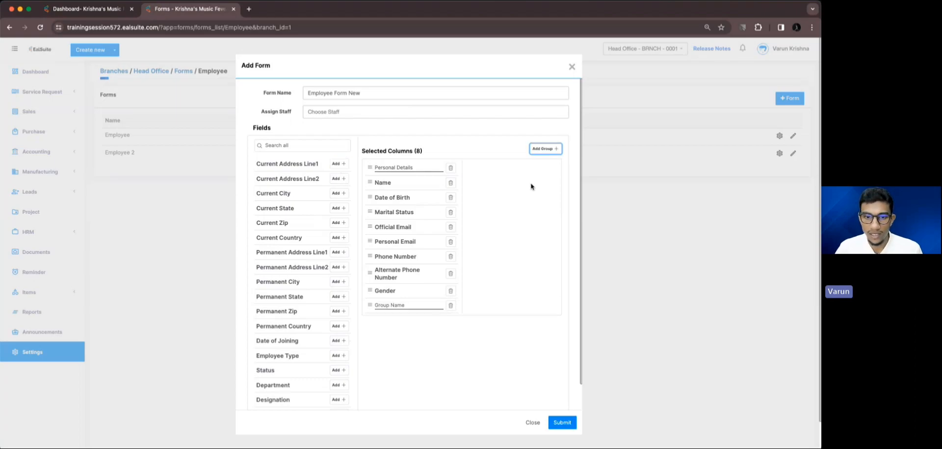
# Name the group 'Current Address' and add the current address line, city, state, zip and country fields
pyautogui.click(419, 304)
pyautogui.write('Cu')
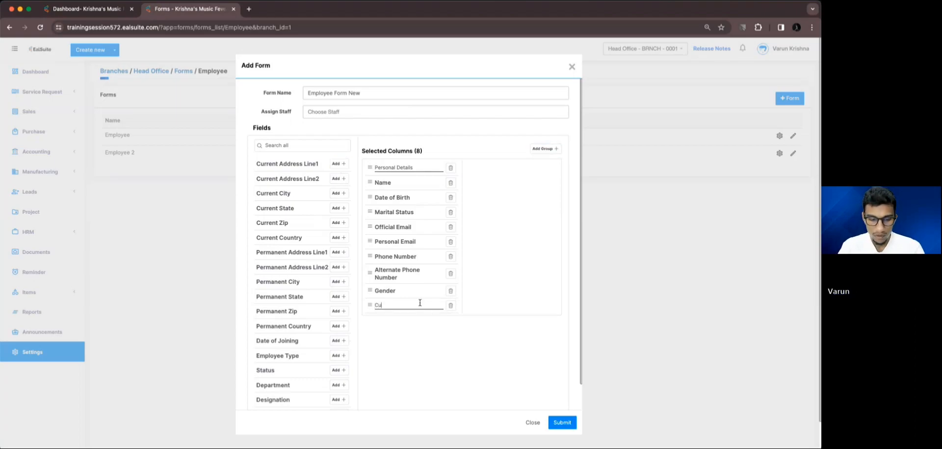
pyautogui.write('rrent Ad')
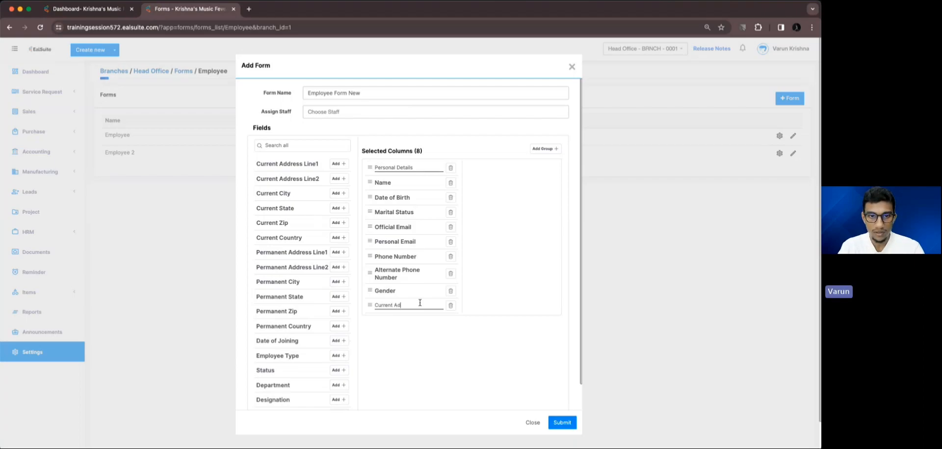
pyautogui.write('dress')
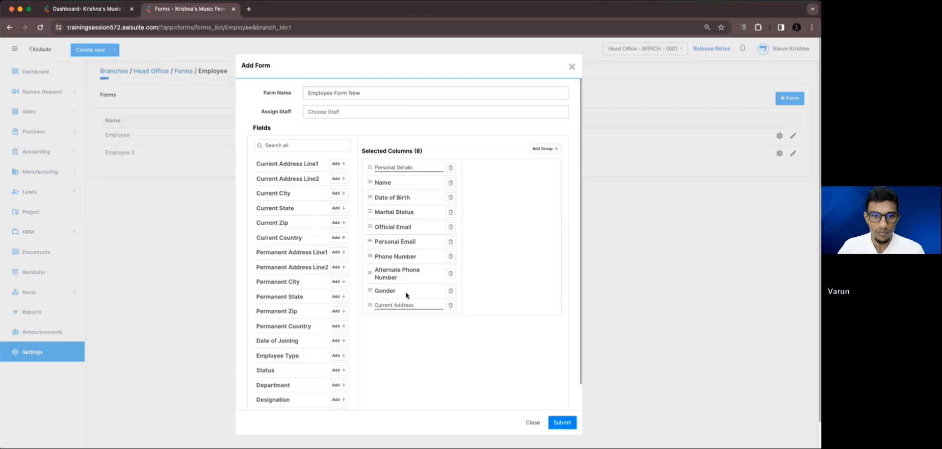
pyautogui.click(340, 164)
pyautogui.click(339, 164)
pyautogui.click(340, 164)
pyautogui.click(339, 164)
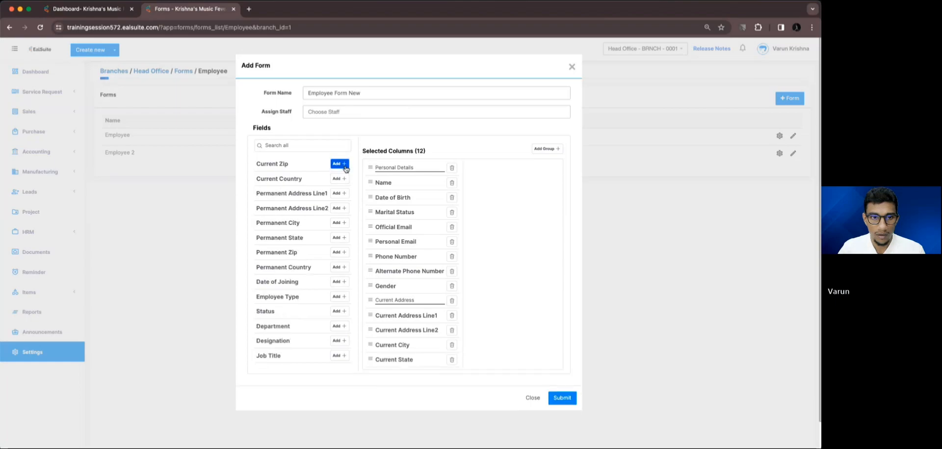
pyautogui.click(339, 164)
pyautogui.click(339, 164)
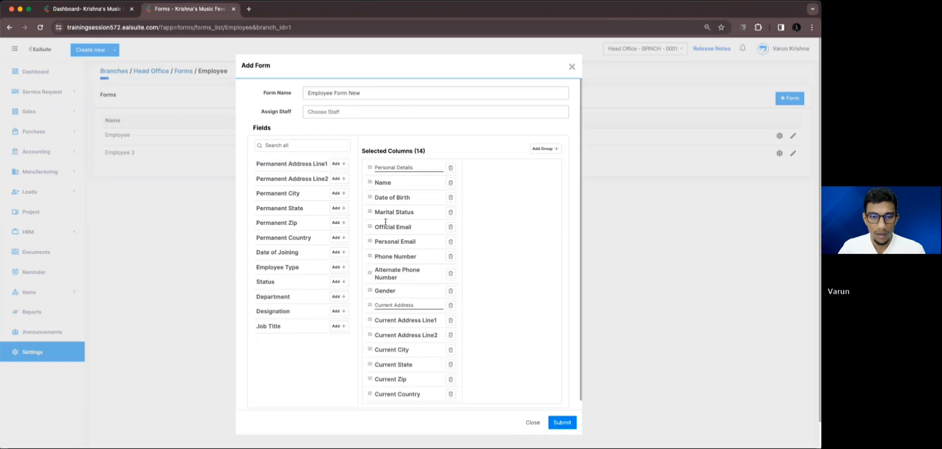
# Add a 'Permanent Address' group with permanent address line, city, state, zip and country fields
pyautogui.click(539, 149)
pyautogui.scroll(-1, 443, 312)
pyautogui.click(394, 386)
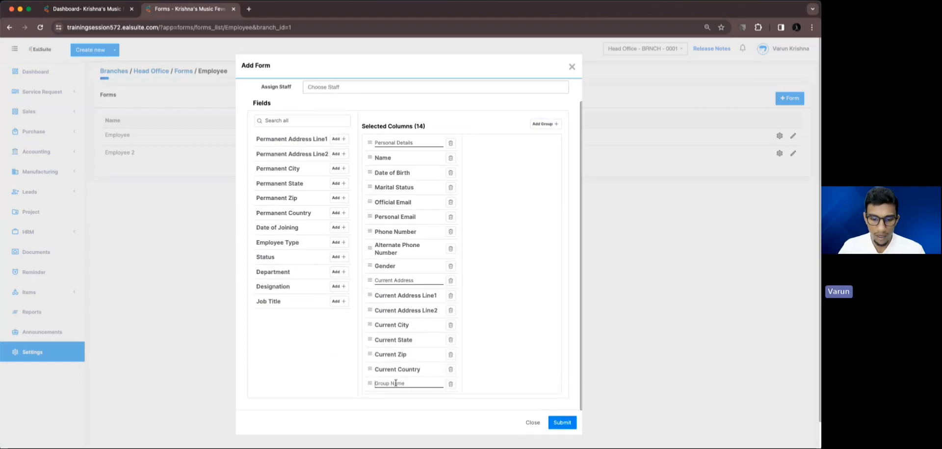
pyautogui.write('Permanent')
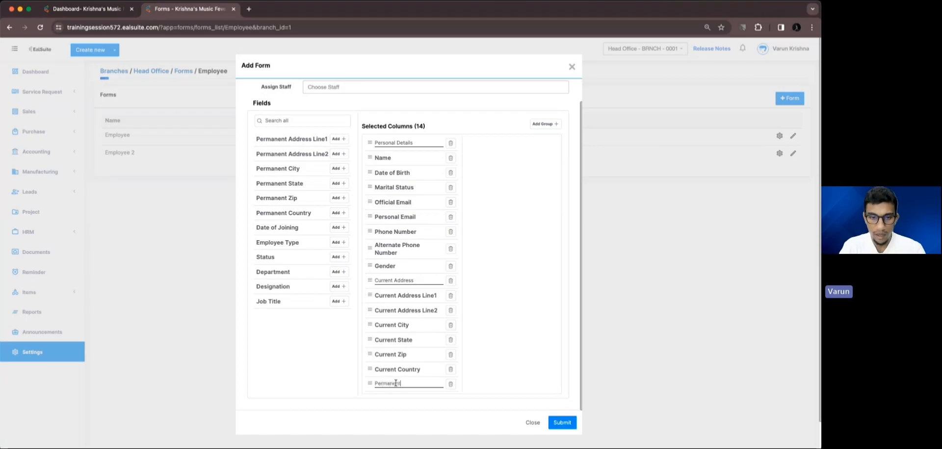
pyautogui.write(' Address')
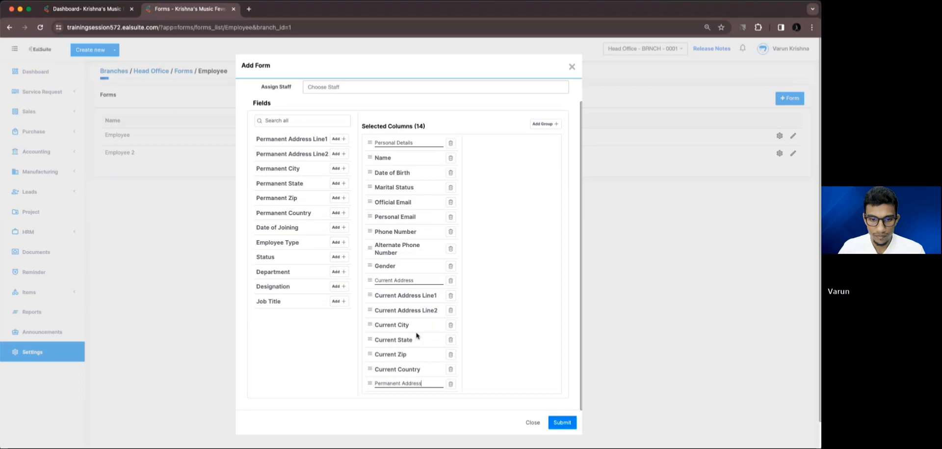
pyautogui.click(338, 139)
pyautogui.click(338, 139)
pyautogui.click(338, 139)
pyautogui.click(338, 139)
pyautogui.click(338, 138)
pyautogui.click(338, 139)
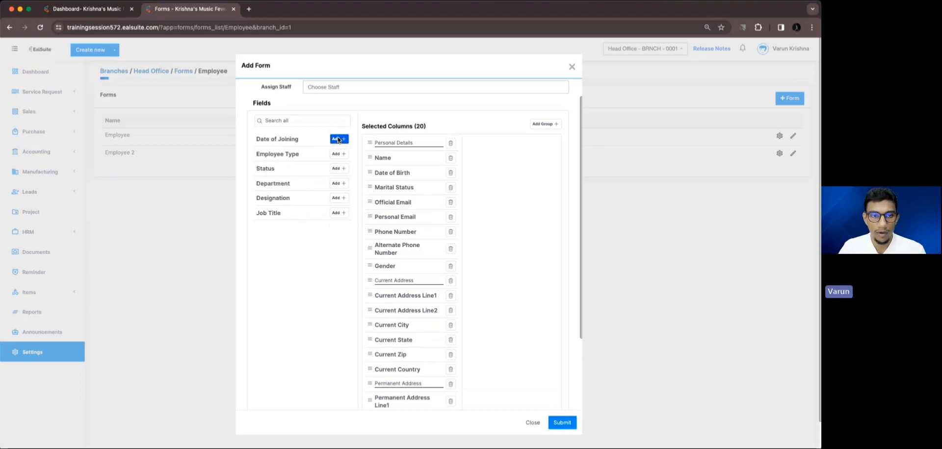
# Add a final group named 'Employees Details'
pyautogui.click(543, 123)
pyautogui.scroll(-3, 422, 328)
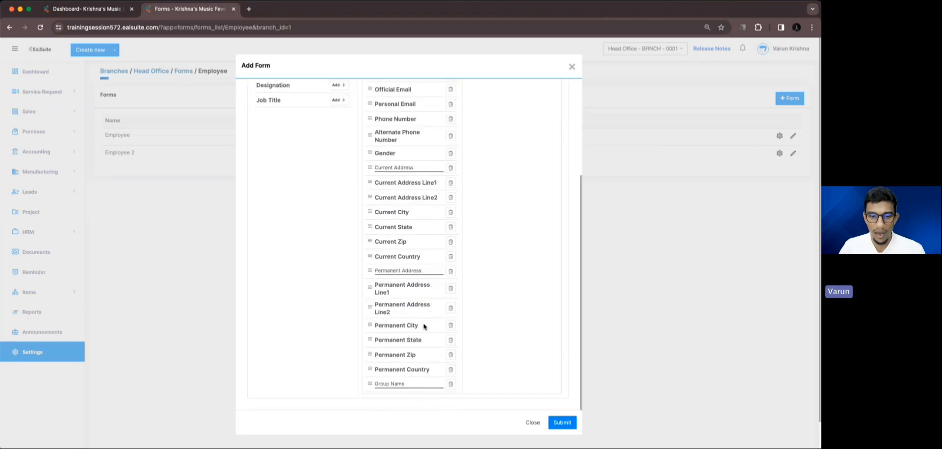
pyautogui.click(403, 383)
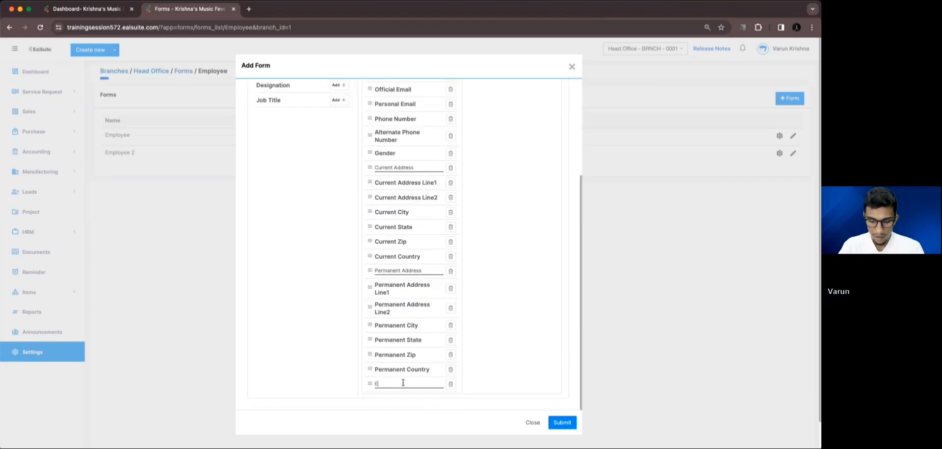
pyautogui.write('Employees')
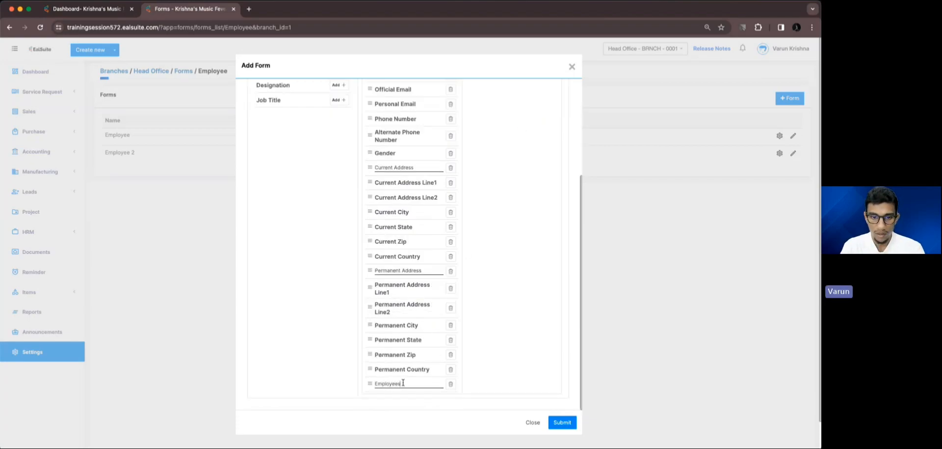
pyautogui.write(' Details')
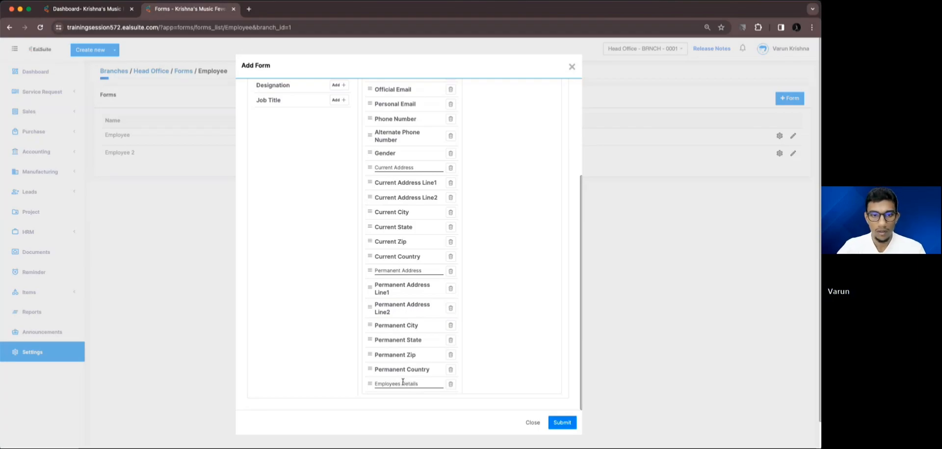
pyautogui.scroll(3, 325, 229)
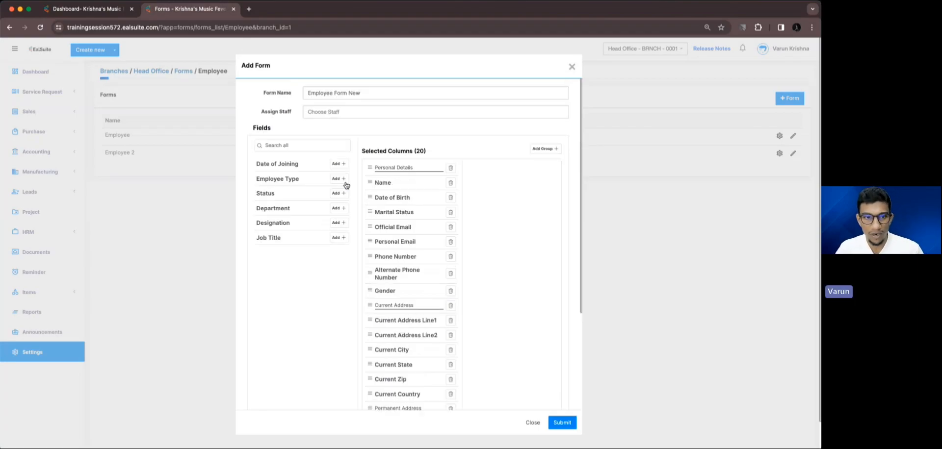
# Add Date of Joining, Employee Type, Status, Department, Designation and Job Title, then save the form
pyautogui.click(339, 164)
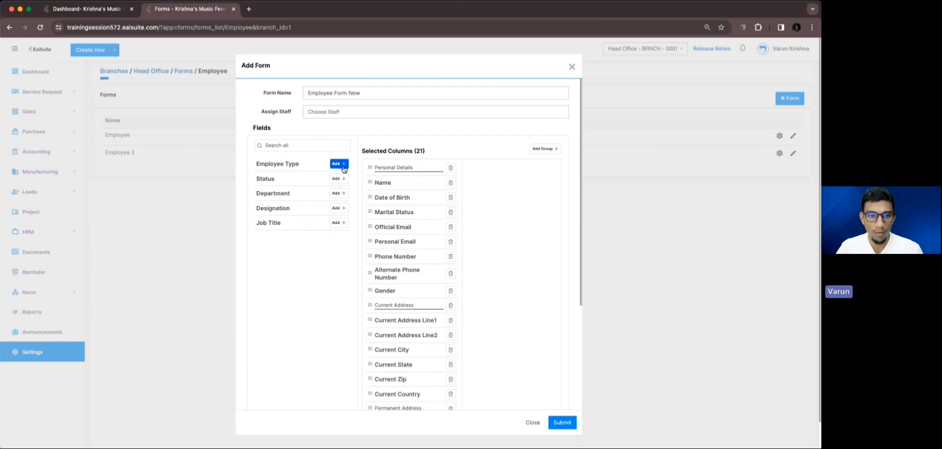
pyautogui.click(342, 166)
pyautogui.click(342, 166)
pyautogui.click(342, 167)
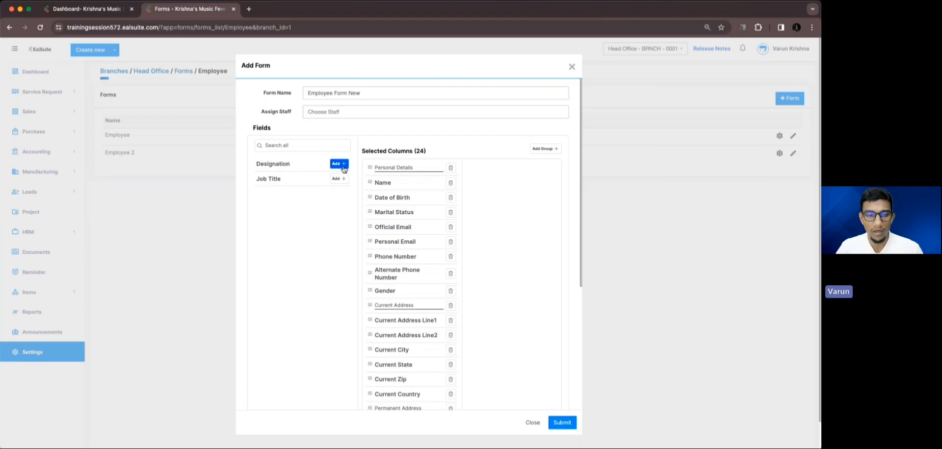
pyautogui.click(342, 167)
pyautogui.click(342, 166)
pyautogui.scroll(-5, 532, 344)
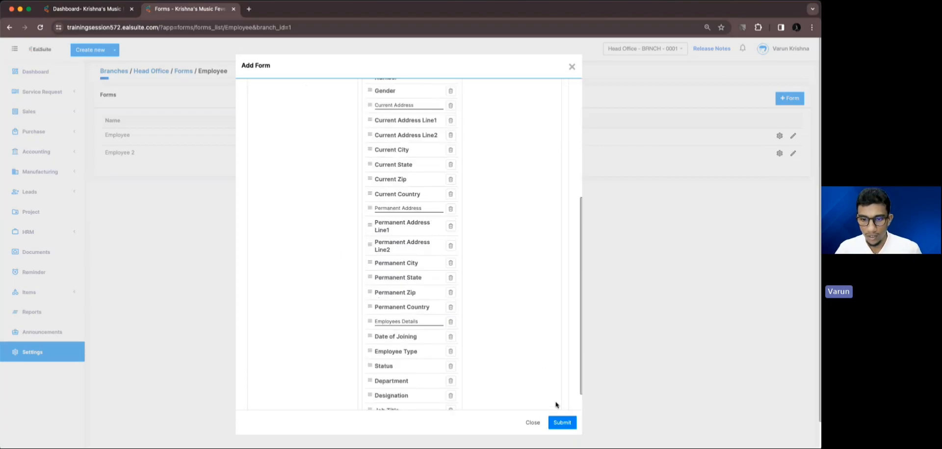
pyautogui.click(562, 422)
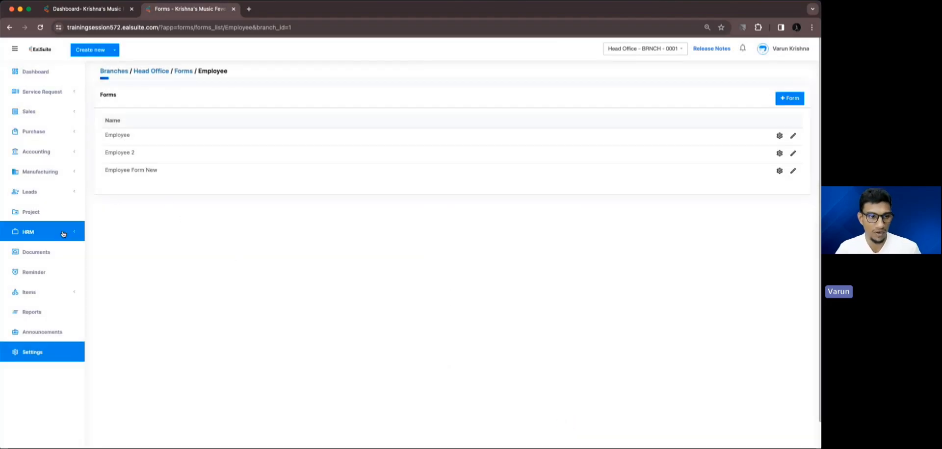
# Open HRM > Employee in a new tab and start a new employee using Employee Form New
pyautogui.click(66, 235)
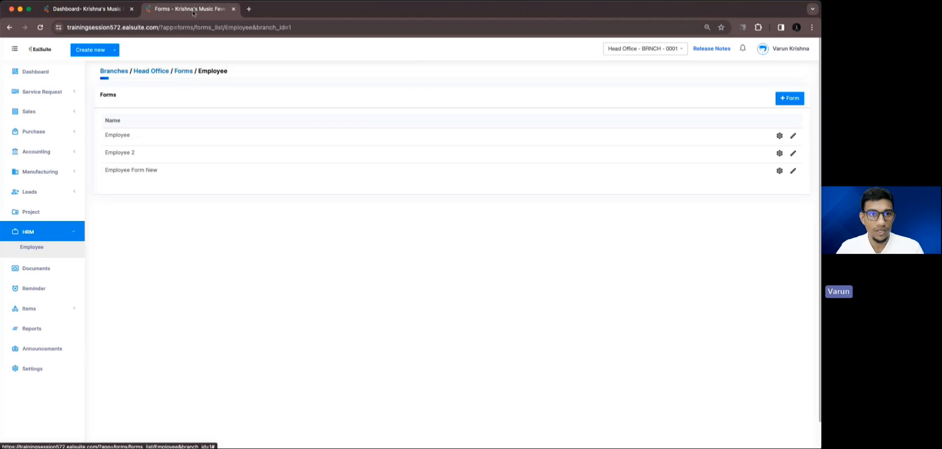
pyautogui.keyDown('super'); pyautogui.click(57, 245); pyautogui.keyUp('super')
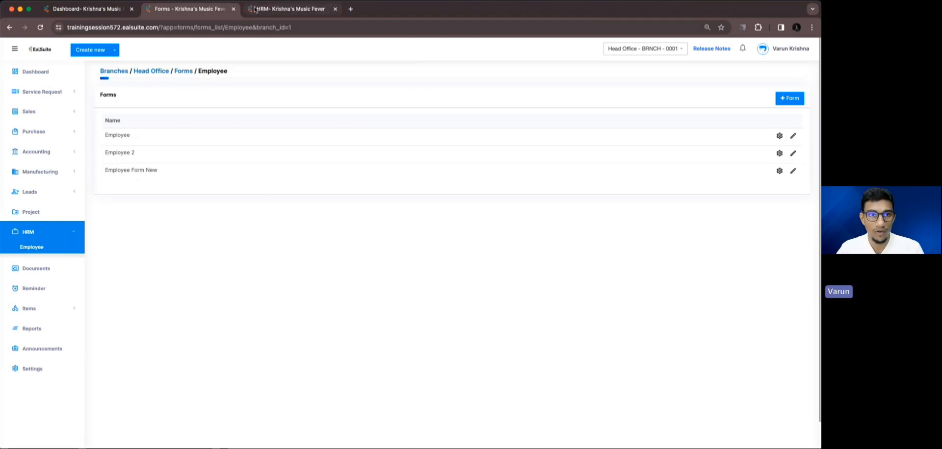
pyautogui.click(289, 9)
pyautogui.click(788, 76)
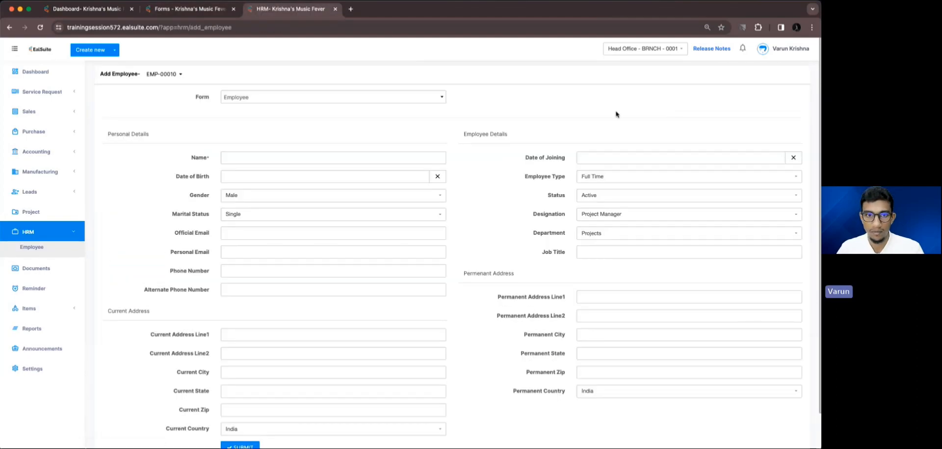
pyautogui.click(412, 98)
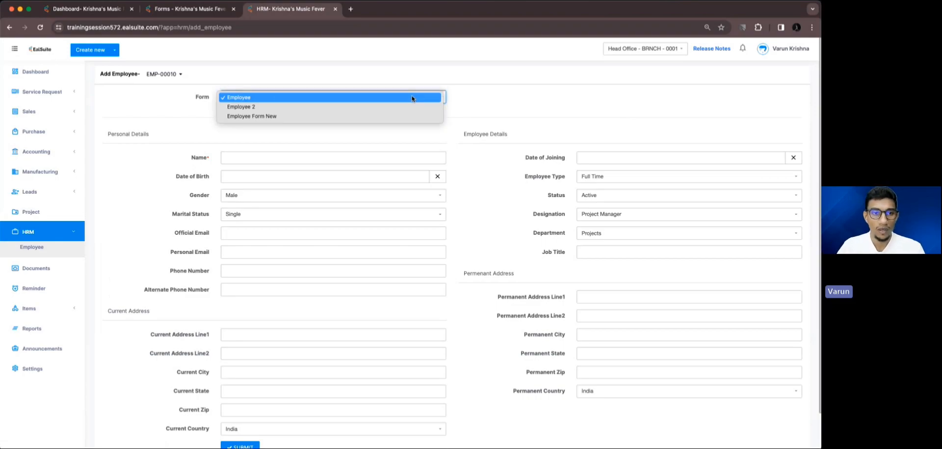
pyautogui.click(390, 116)
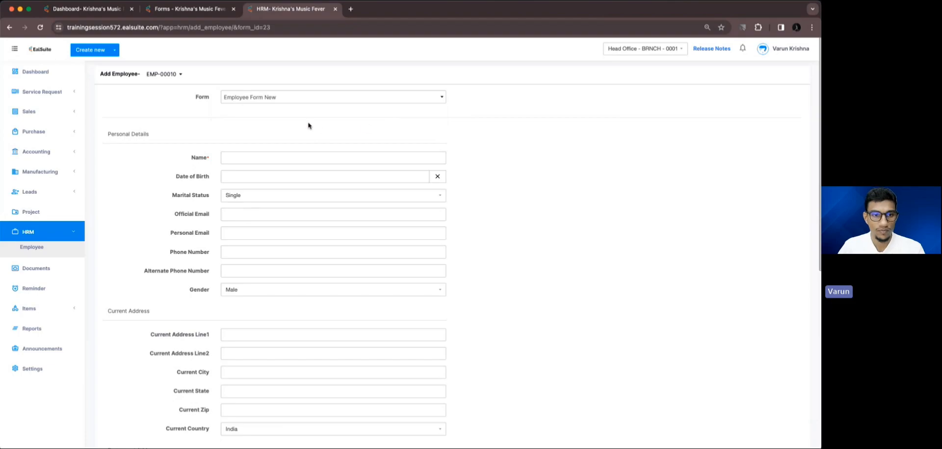
# Enter the employee's first name in the required Name field and submit the record
pyautogui.scroll(-2, 245, 147)
pyautogui.scroll(-3, 169, 156)
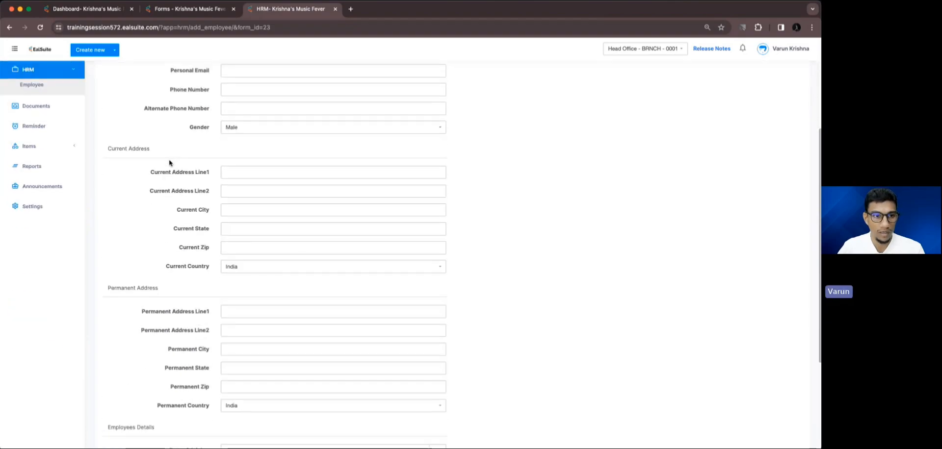
pyautogui.scroll(-2, 152, 158)
pyautogui.scroll(-3, 153, 159)
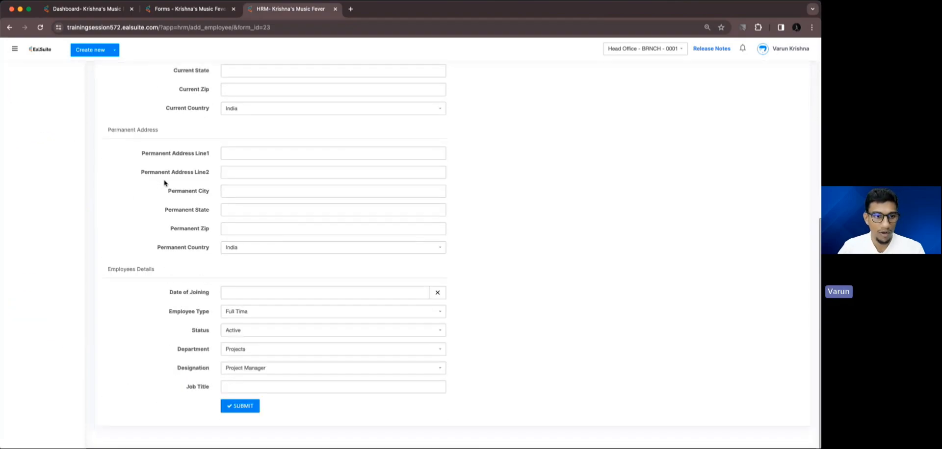
pyautogui.scroll(10, 420, 283)
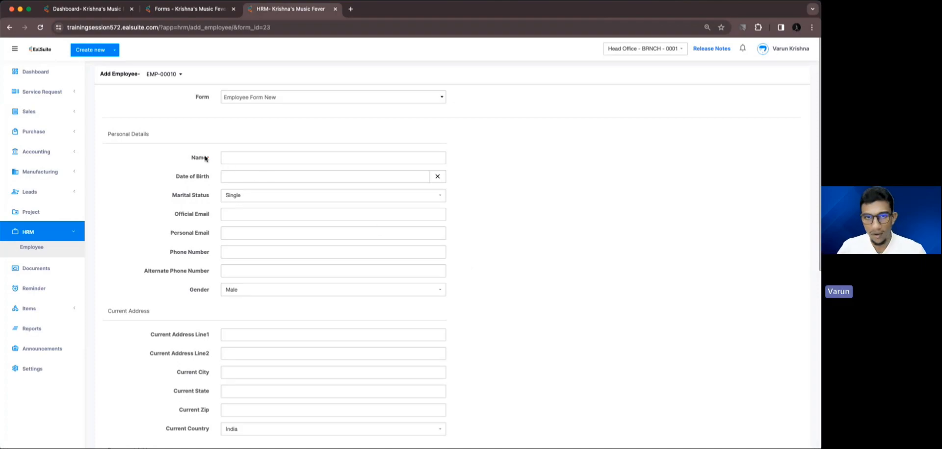
pyautogui.moveTo(192, 157); pyautogui.dragTo(209, 161)
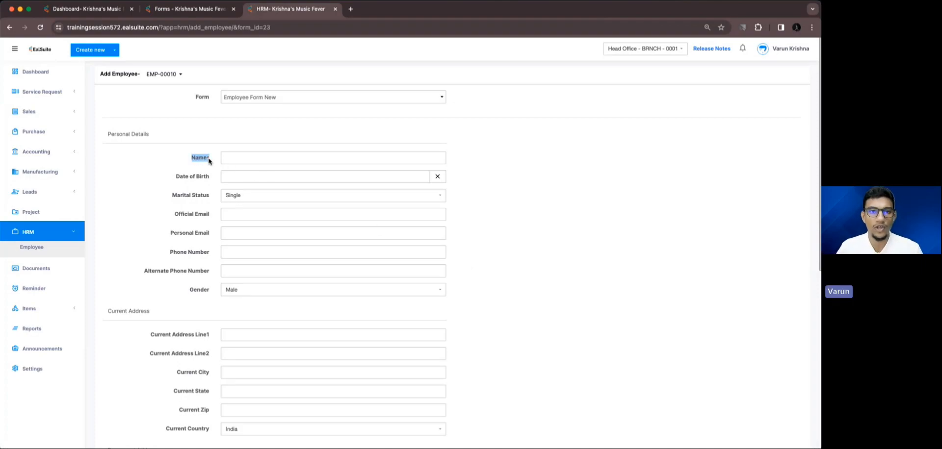
pyautogui.click(270, 162)
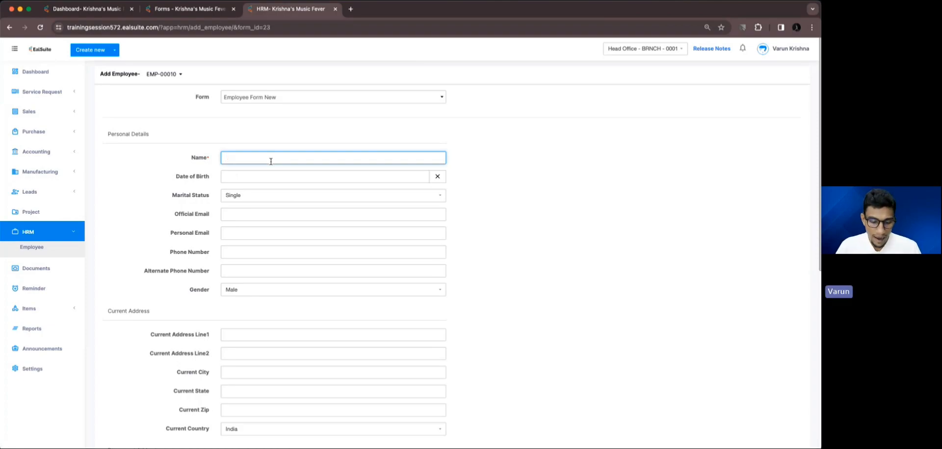
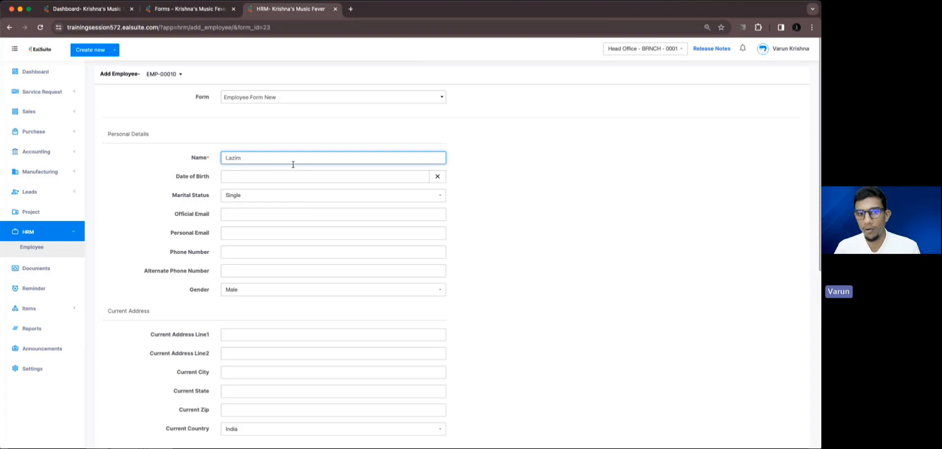
pyautogui.scroll(-10, 295, 164)
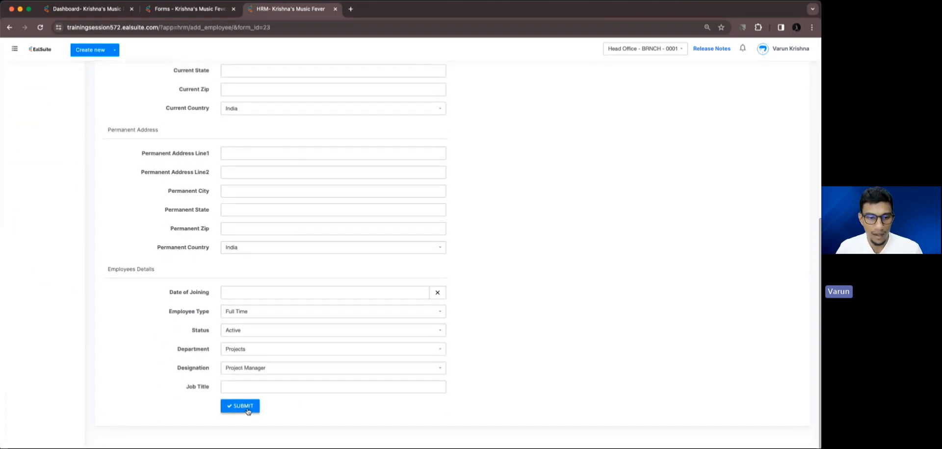
pyautogui.click(247, 413)
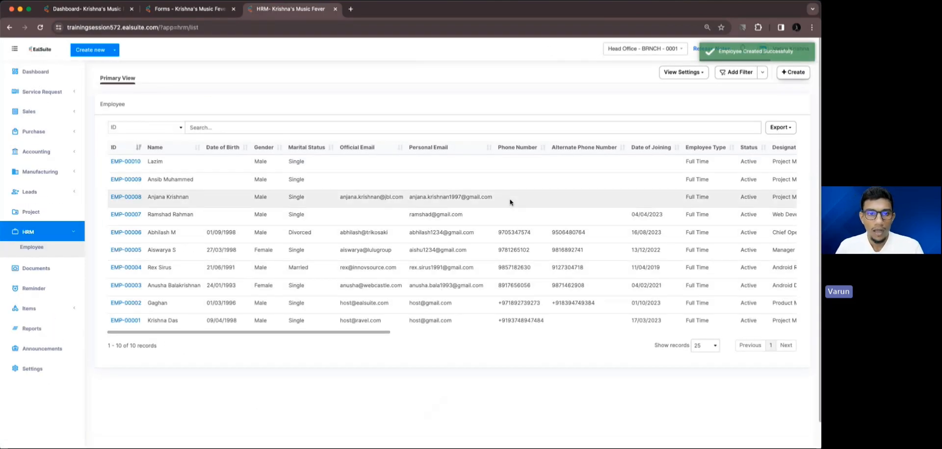
pyautogui.hscroll(2, 511, 201)
pyautogui.hscroll(15, 510, 201)
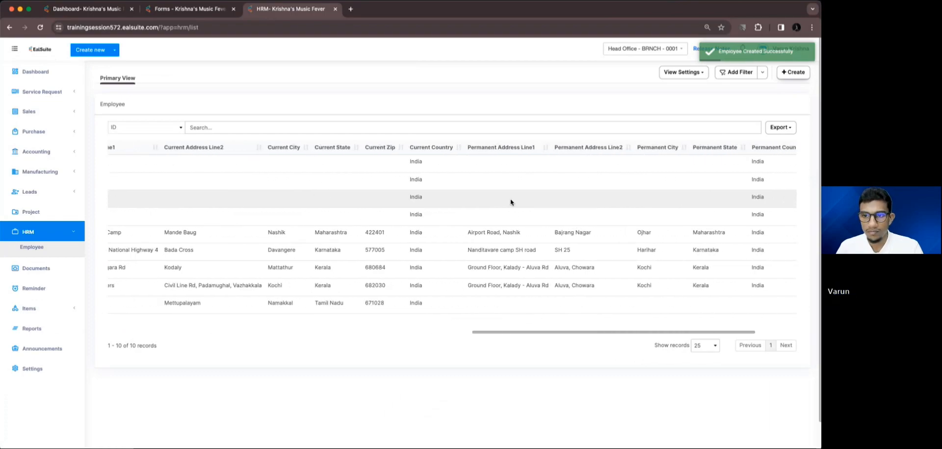
pyautogui.hscroll(-20, 510, 199)
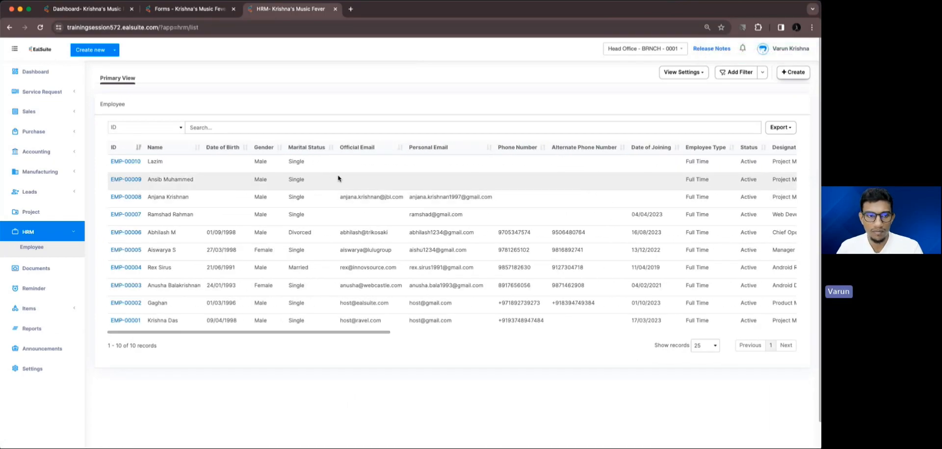
pyautogui.hscroll(6, 437, 181)
pyautogui.hscroll(4, 437, 184)
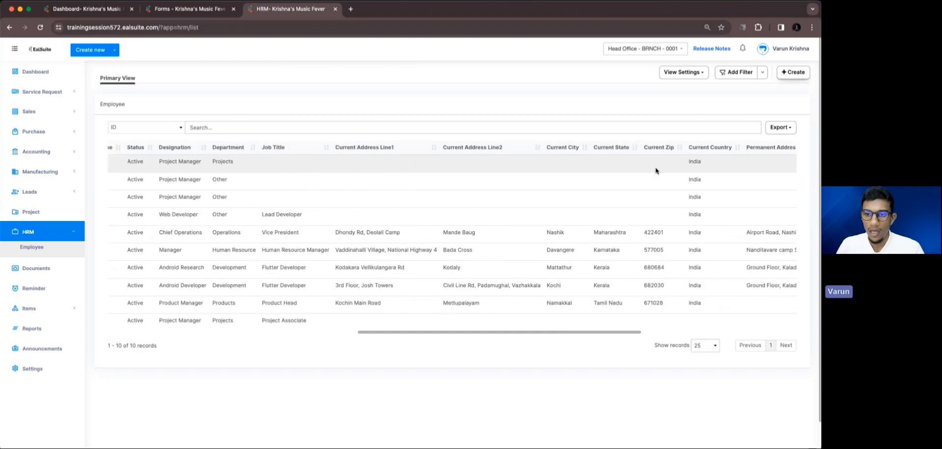
pyautogui.hscroll(10, 657, 168)
# Open the new employee for editing, leaving Department as Projects and Designation as Project Manager
pyautogui.click(784, 163)
pyautogui.scroll(-10, 475, 264)
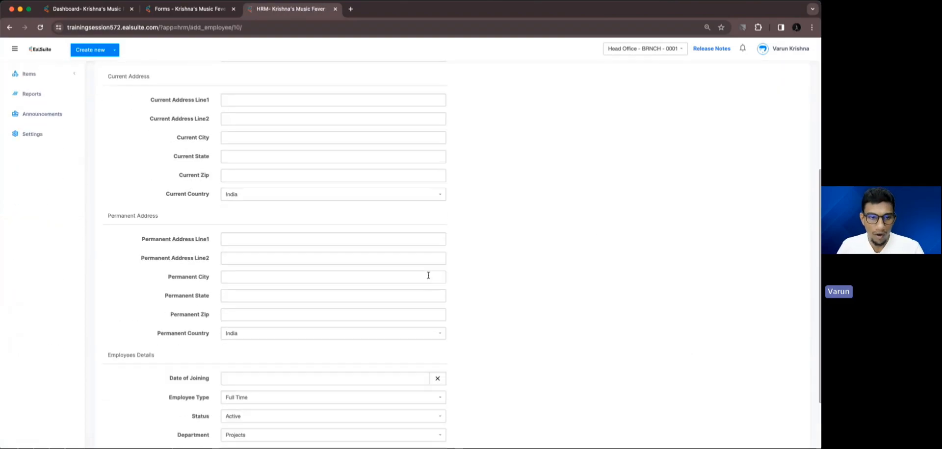
pyautogui.click(267, 350)
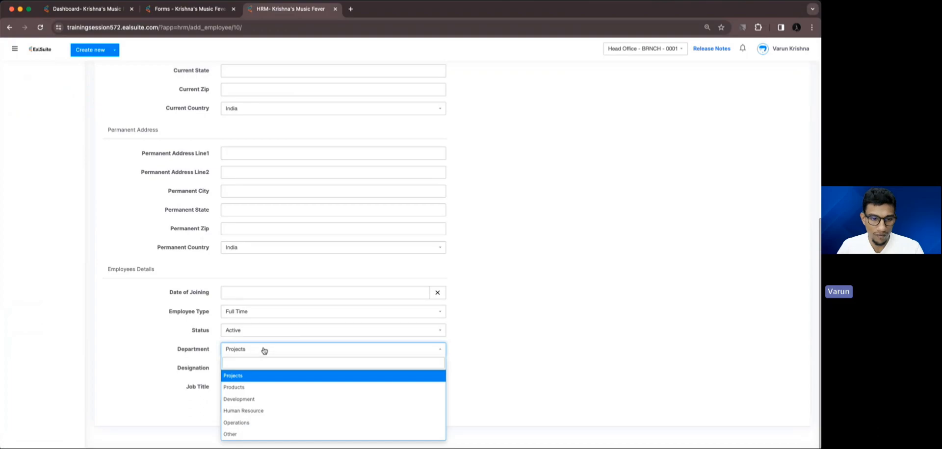
pyautogui.click(452, 366)
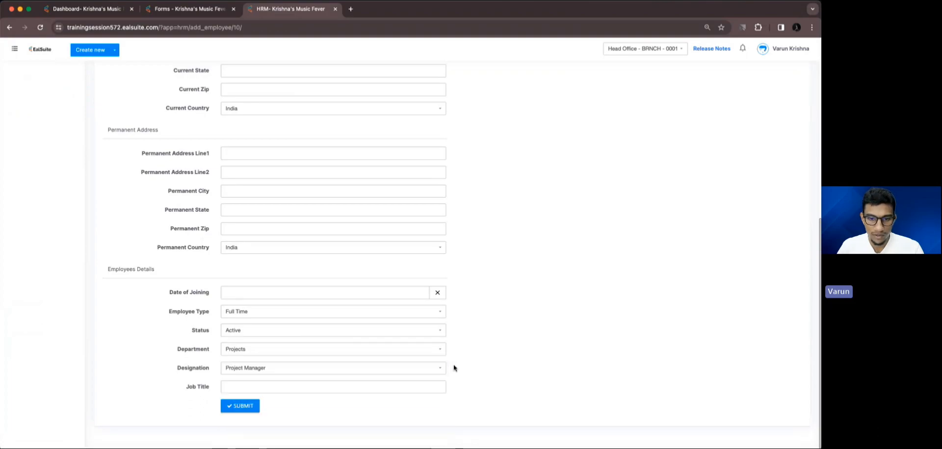
pyautogui.click(389, 367)
pyautogui.click(507, 387)
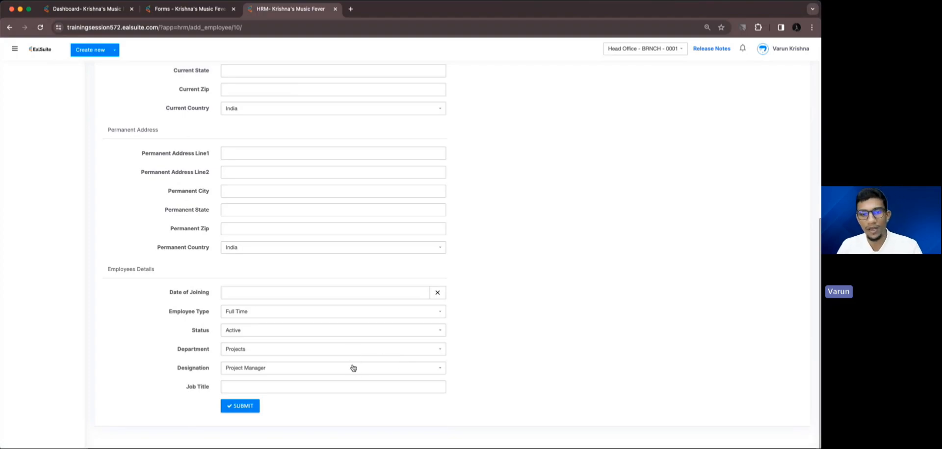
pyautogui.scroll(7, 353, 367)
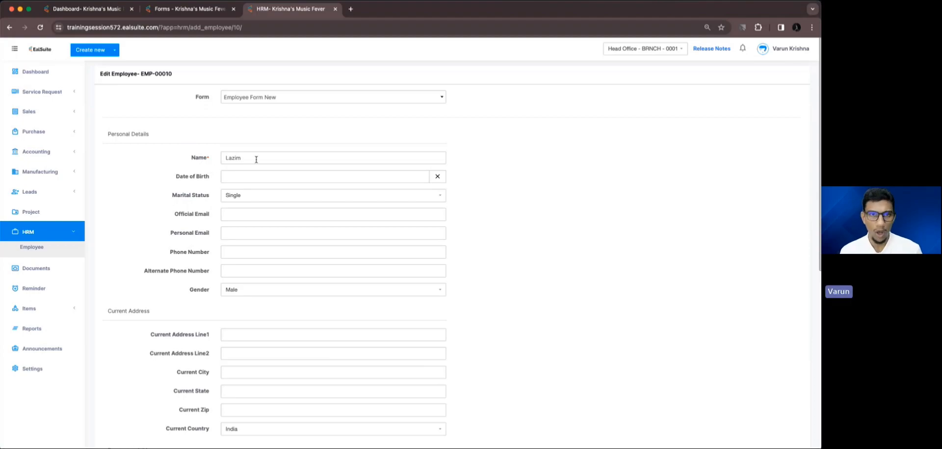
# Begin a new Form Guardian rule for Employee Form New, then return to the employee's edit form
pyautogui.click(180, 11)
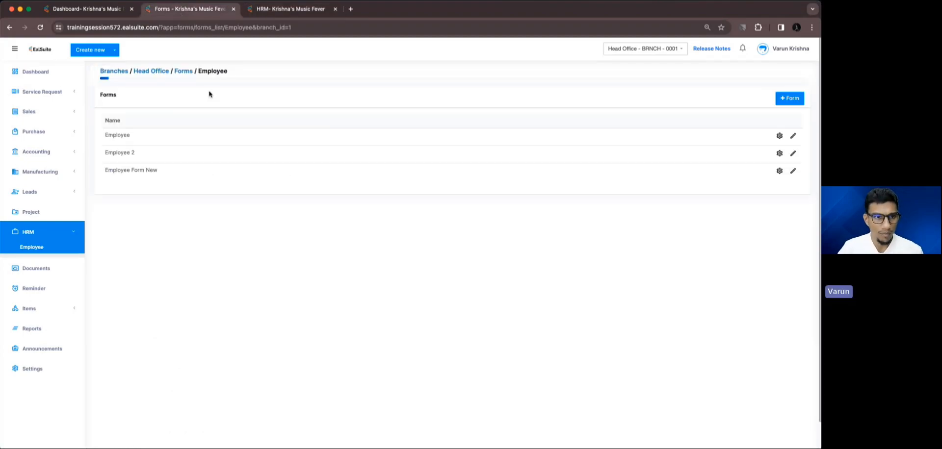
pyautogui.moveTo(105, 172); pyautogui.dragTo(162, 171)
pyautogui.click(162, 170)
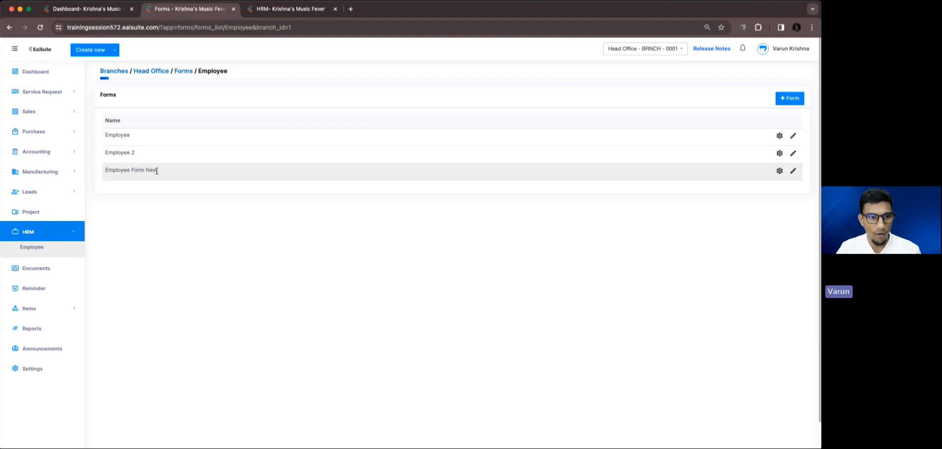
pyautogui.click(779, 170)
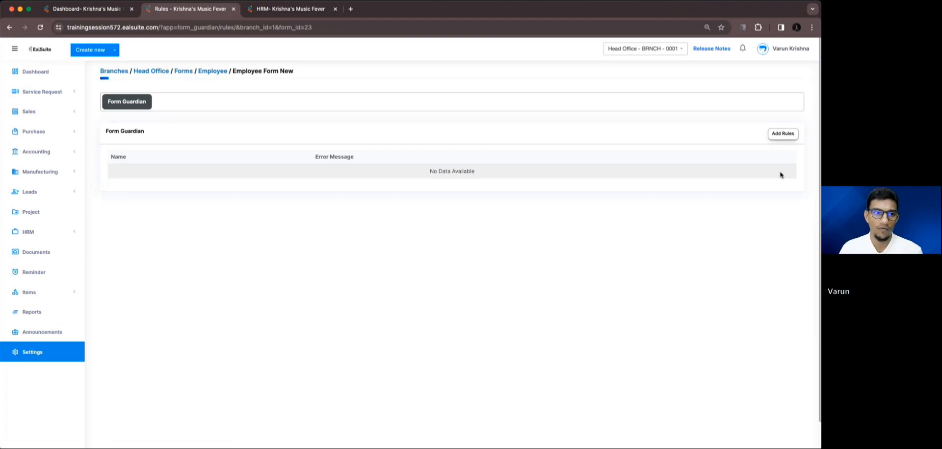
pyautogui.click(781, 135)
pyautogui.click(454, 218)
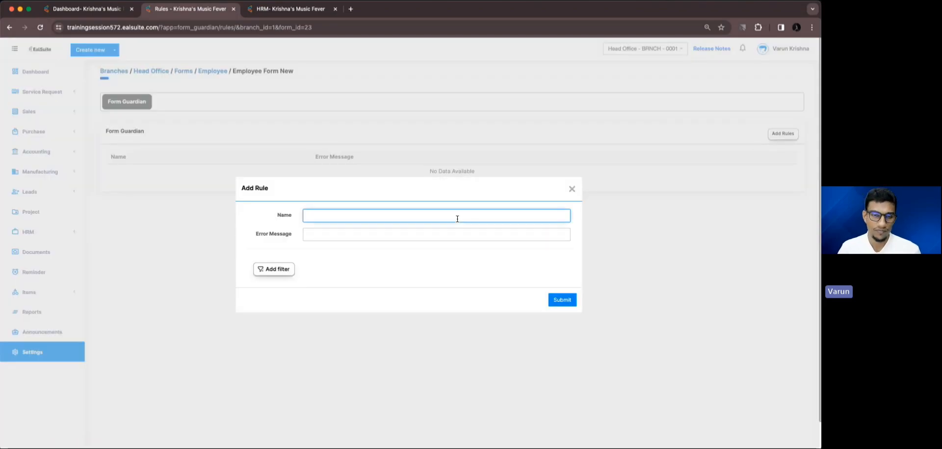
pyautogui.click(253, 10)
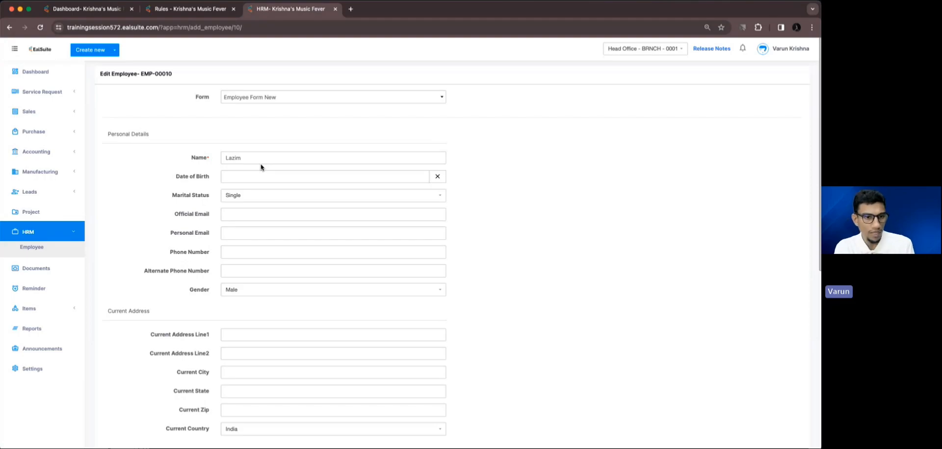
pyautogui.scroll(-2, 261, 167)
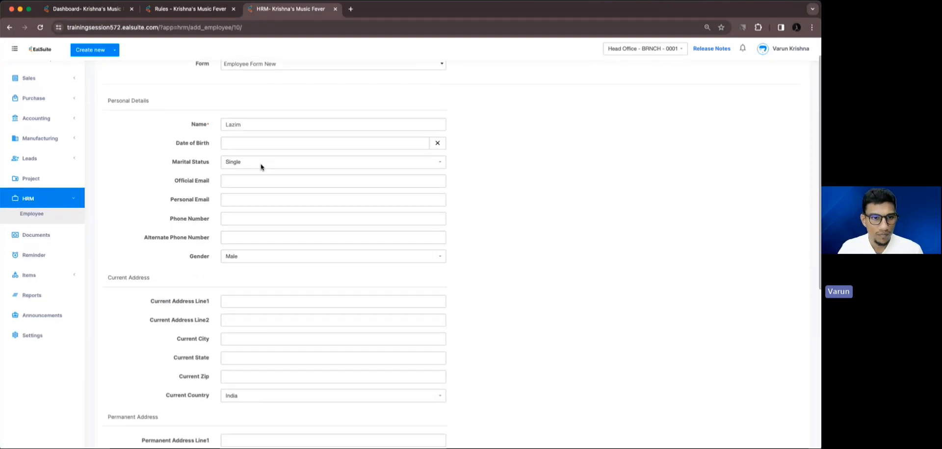
pyautogui.scroll(-10, 250, 241)
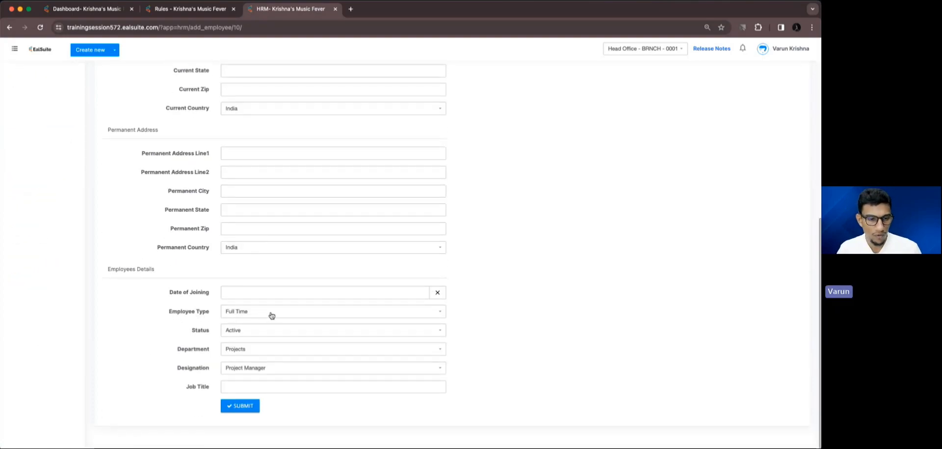
pyautogui.scroll(9, 272, 315)
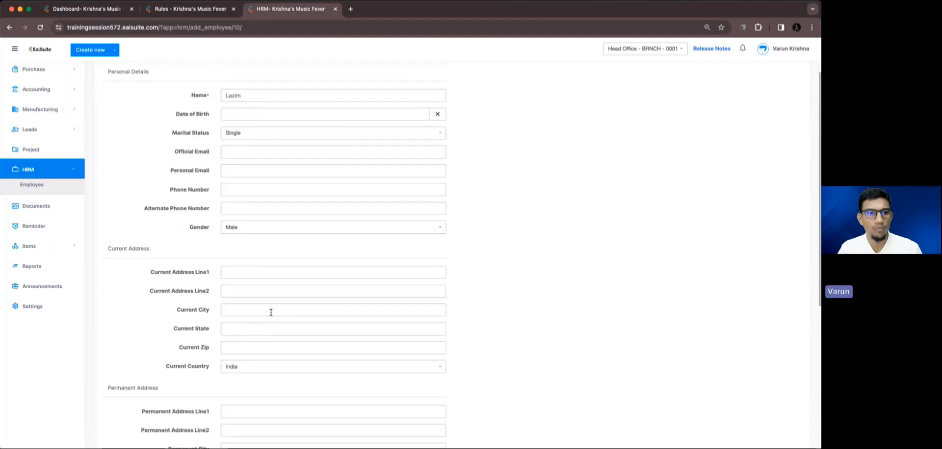
pyautogui.click(259, 152)
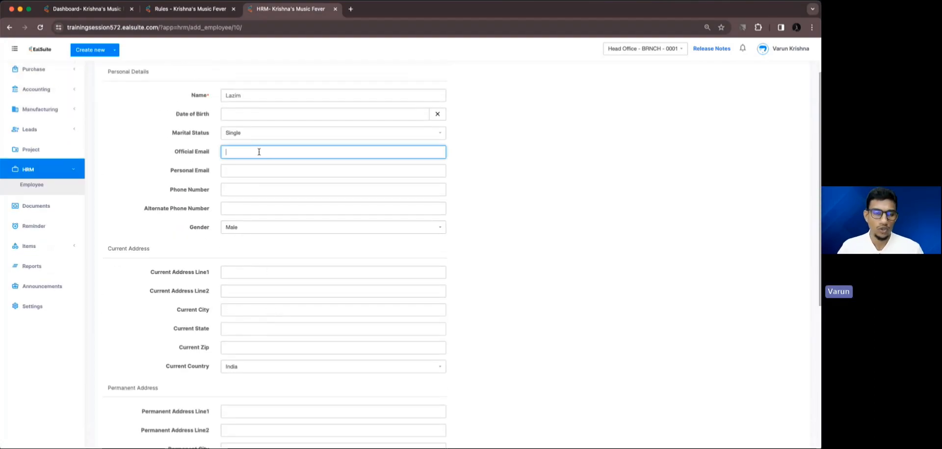
pyautogui.scroll(-9, 258, 152)
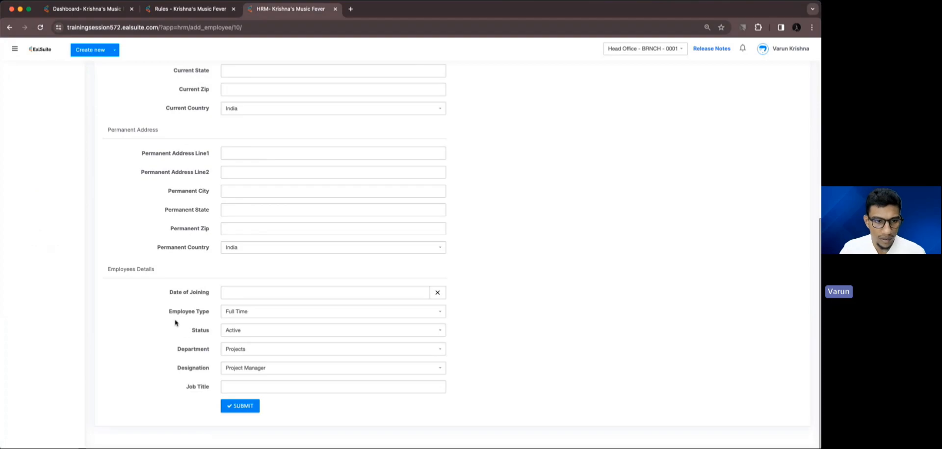
pyautogui.scroll(9, 239, 316)
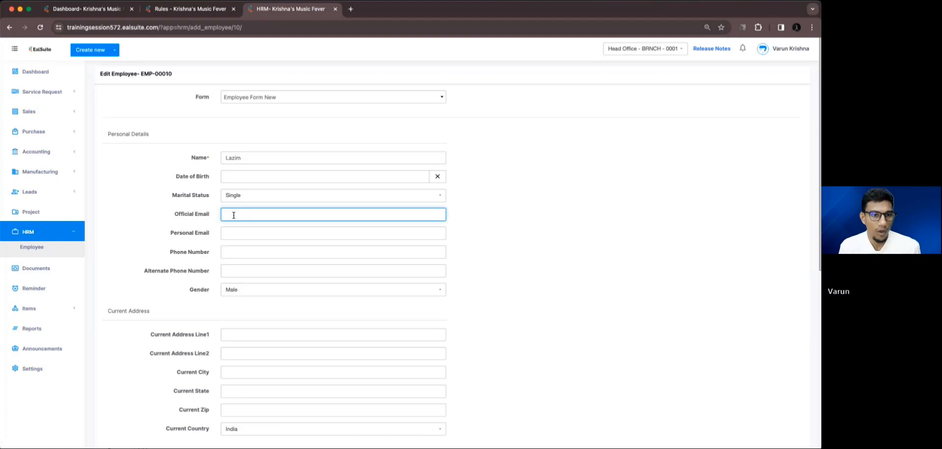
pyautogui.scroll(-5, 233, 216)
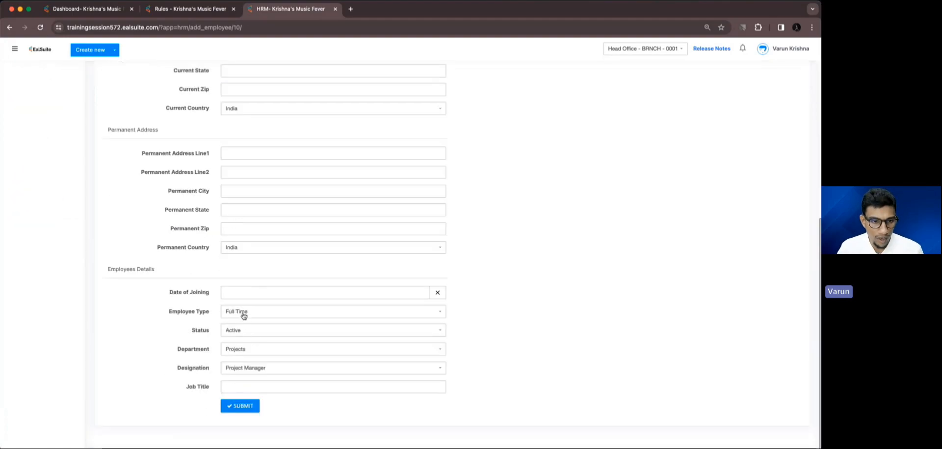
pyautogui.scroll(6, 243, 314)
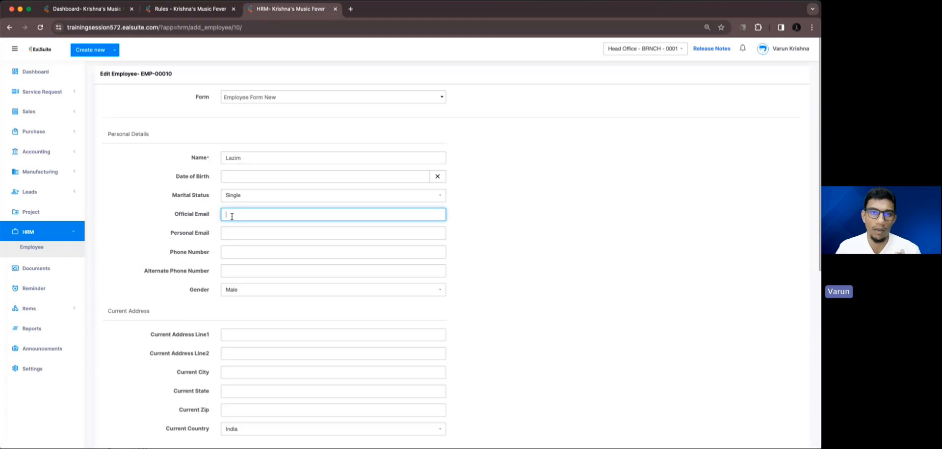
pyautogui.click(255, 158)
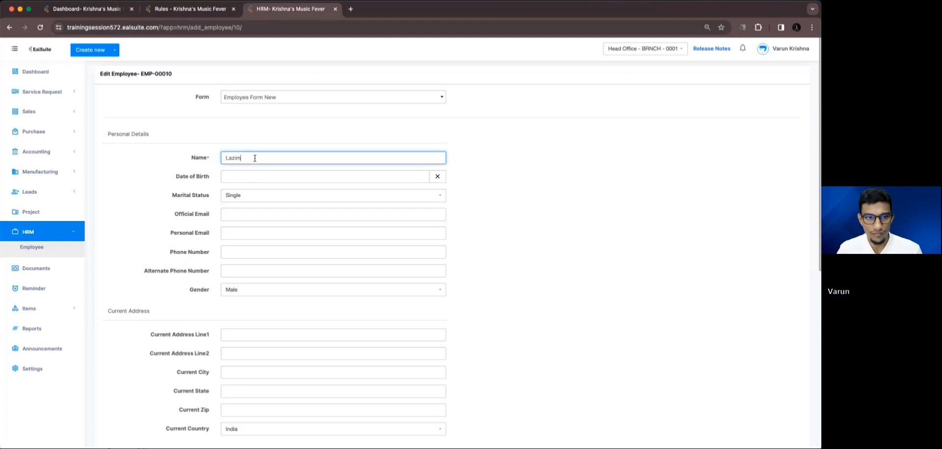
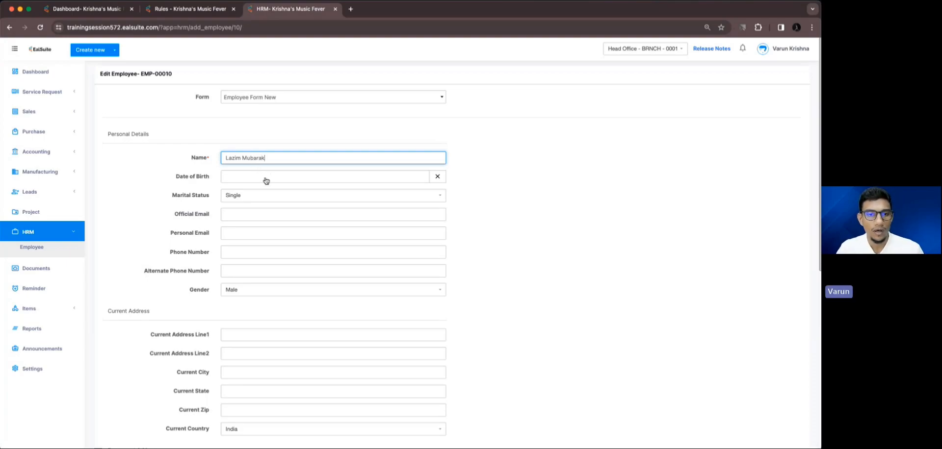
# Add the employee's surname to the name, save the record, and reopen it for editing
pyautogui.scroll(-3, 265, 181)
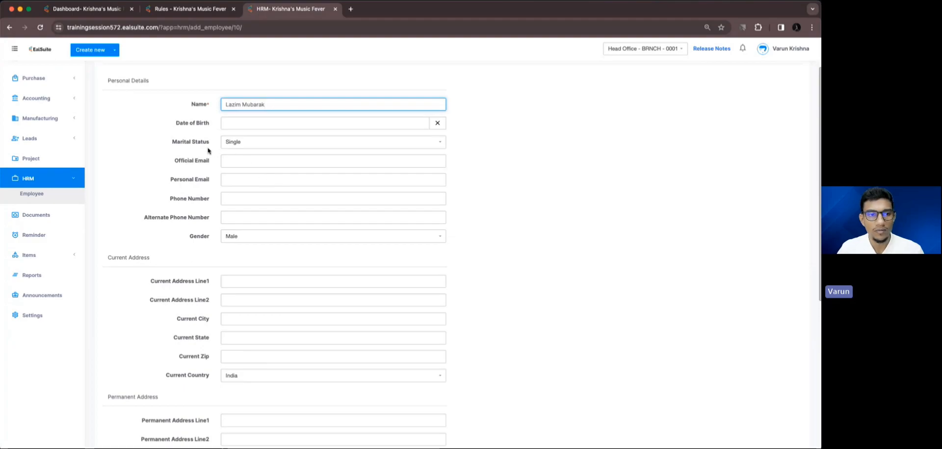
pyautogui.scroll(-10, 301, 244)
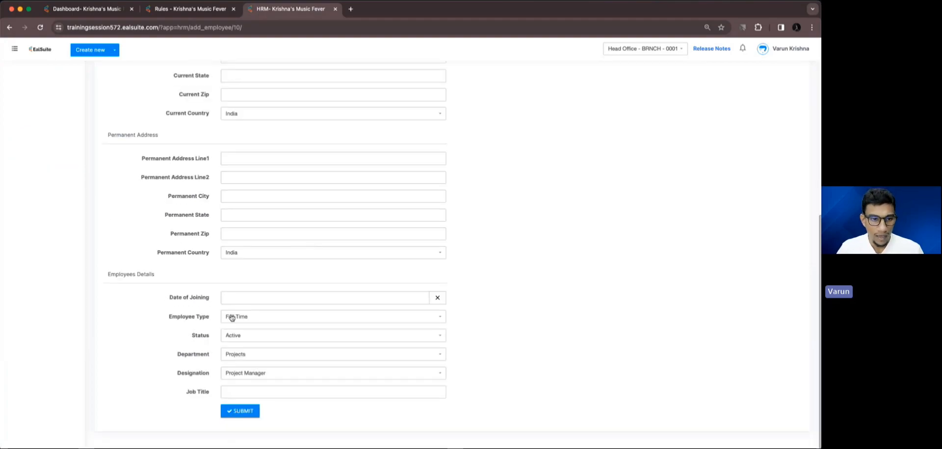
pyautogui.click(240, 410)
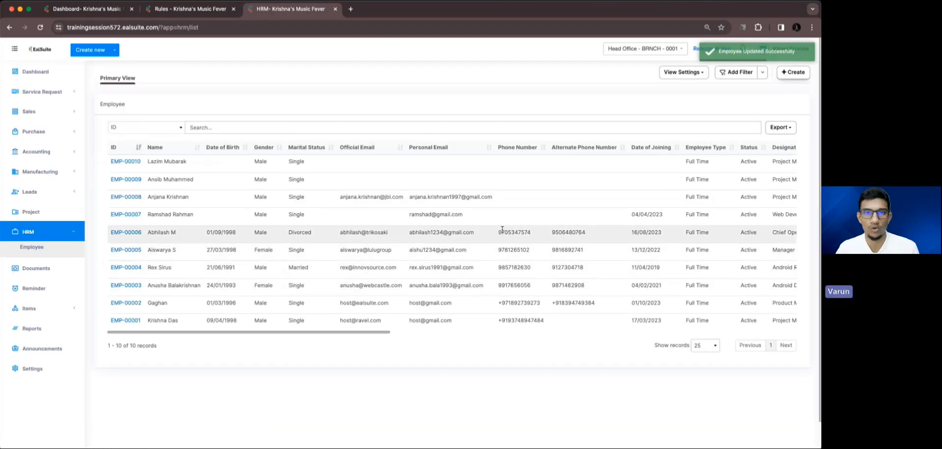
pyautogui.hscroll(15, 502, 229)
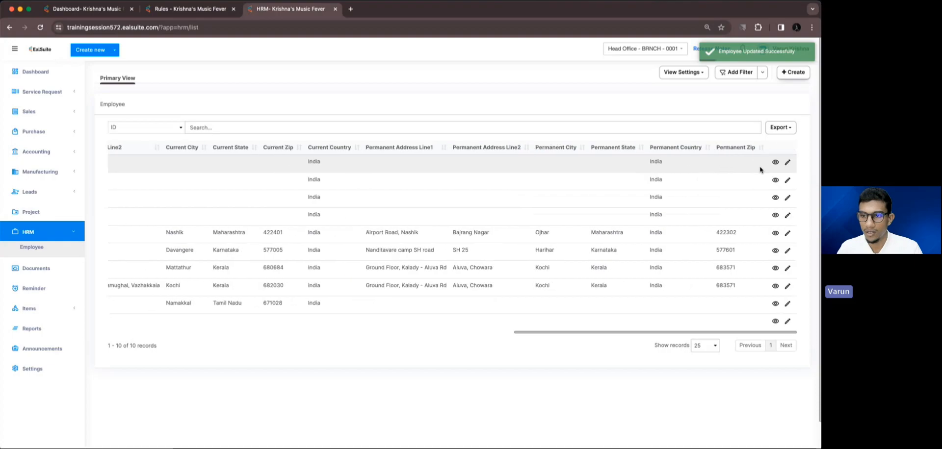
pyautogui.click(787, 165)
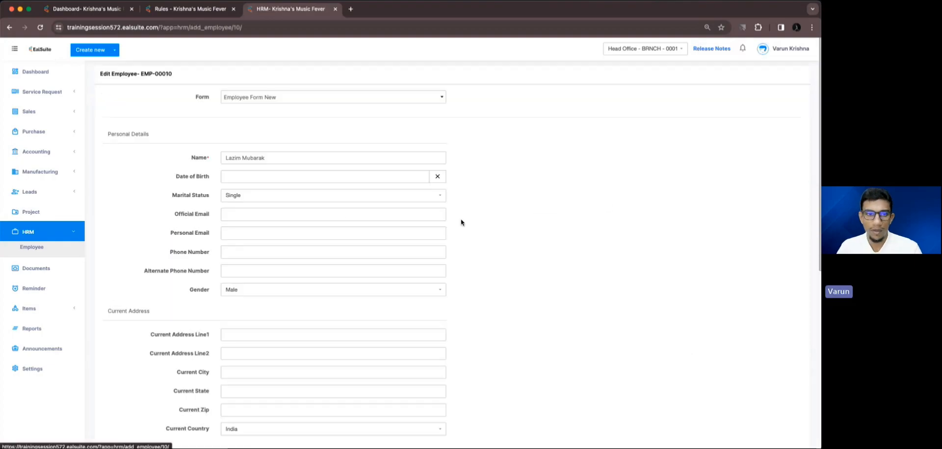
# Name the rule 'Mandatory Official Email Address' with error message 'Please add official email address'
pyautogui.click(189, 9)
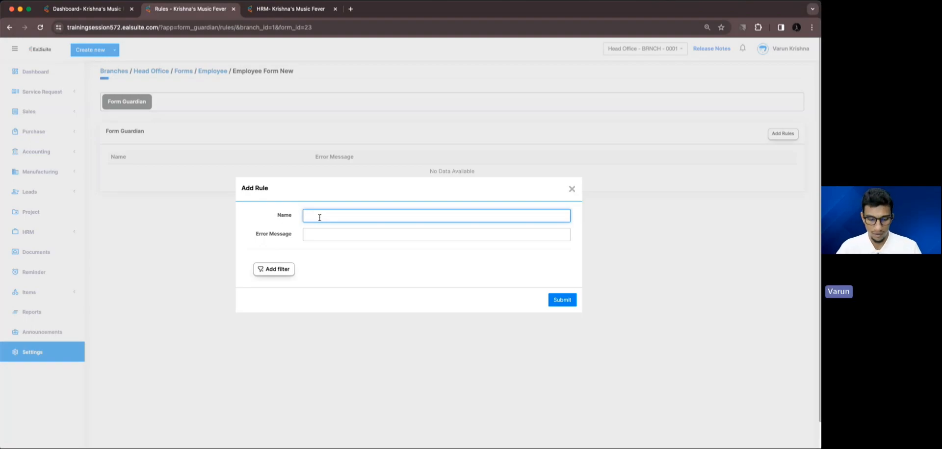
pyautogui.write('Ma')
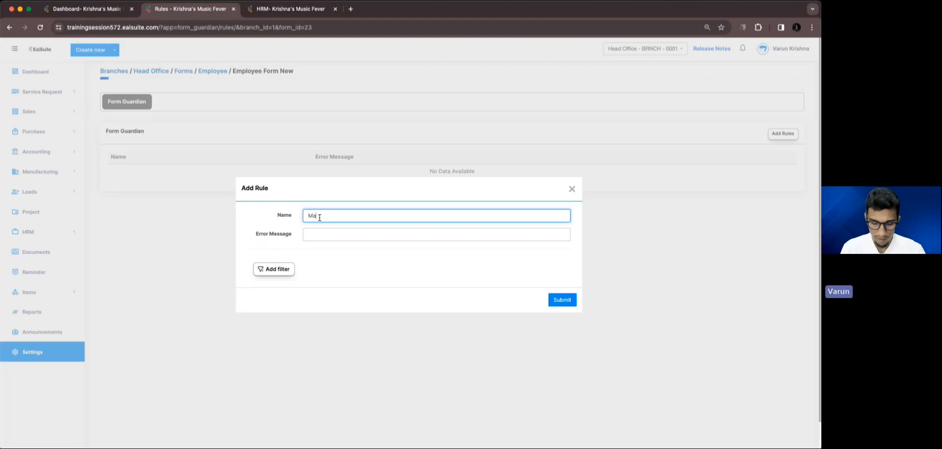
pyautogui.write('ndator')
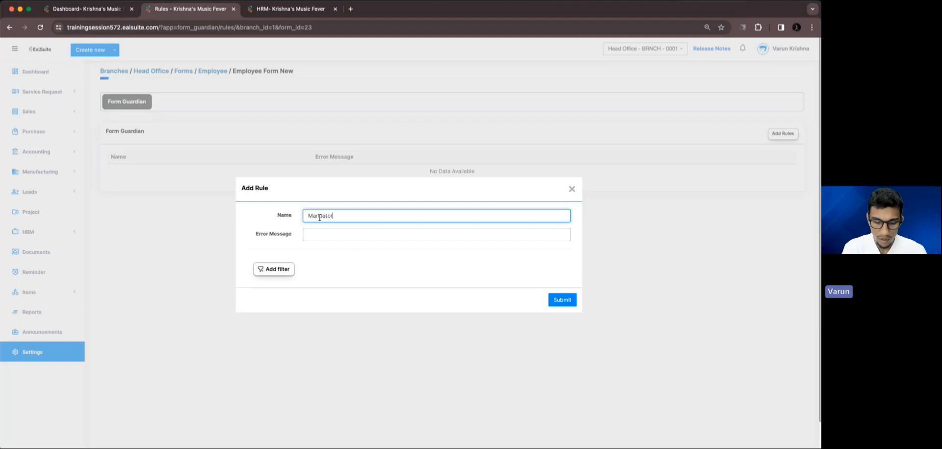
pyautogui.write('y Off')
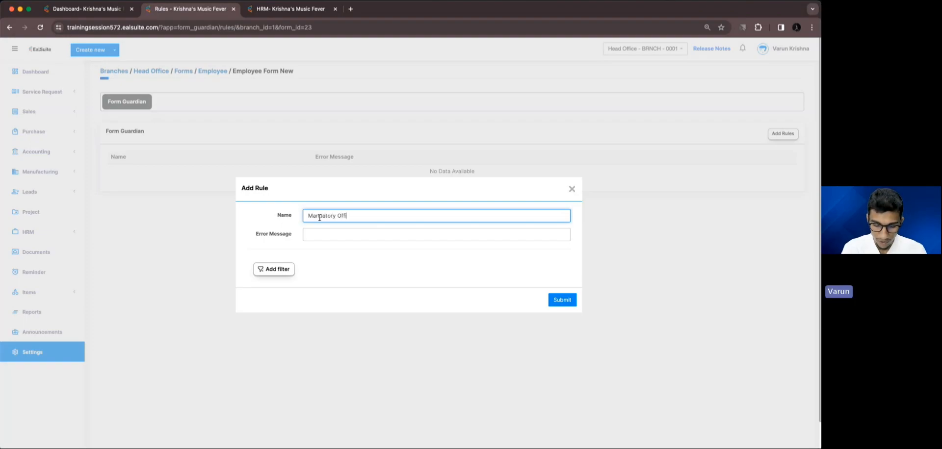
pyautogui.write('icial Emai')
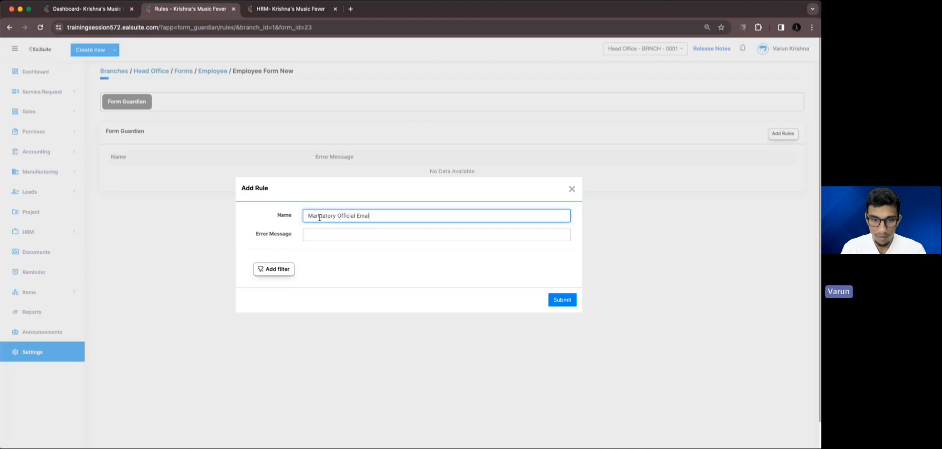
pyautogui.write('l Address')
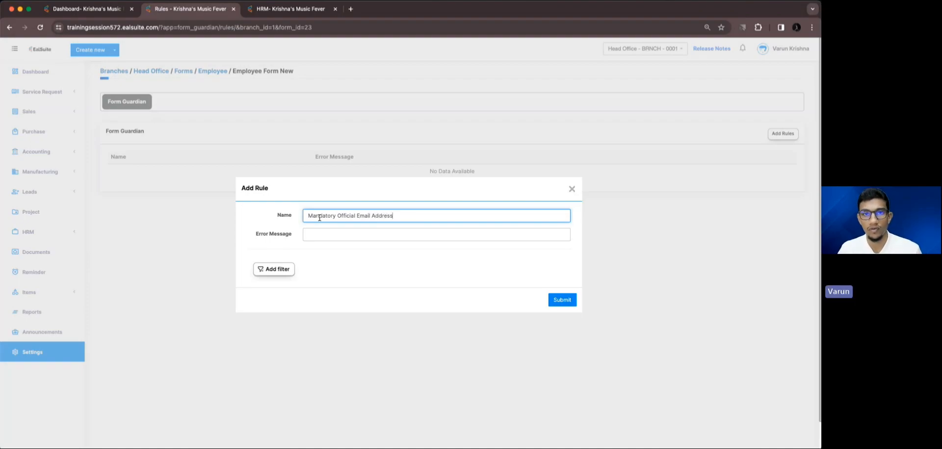
pyautogui.click(310, 234)
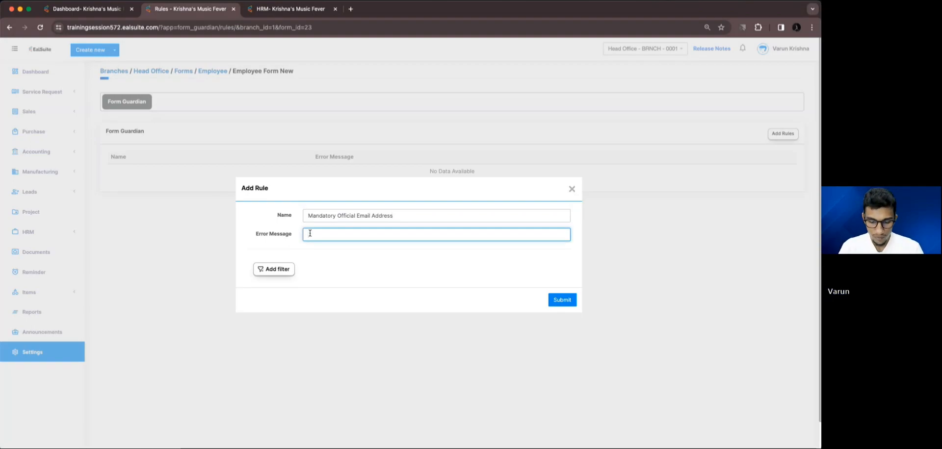
pyautogui.write('Please ad')
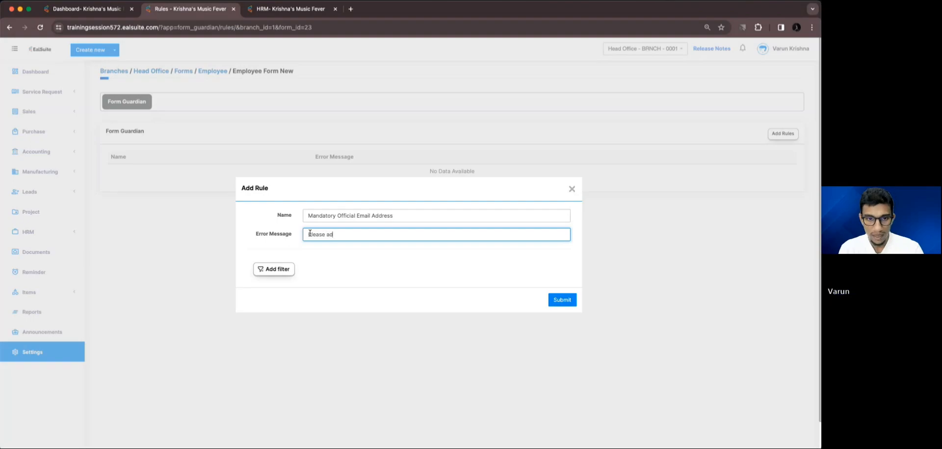
pyautogui.write('d official')
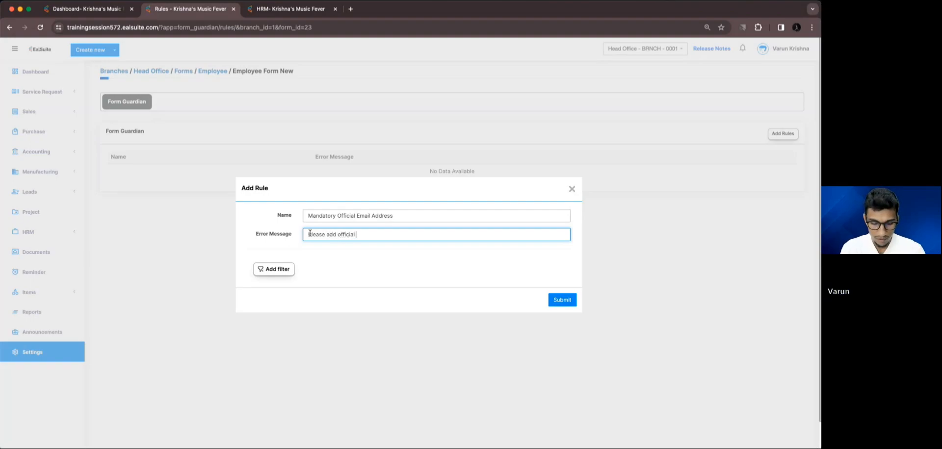
pyautogui.write(' email address')
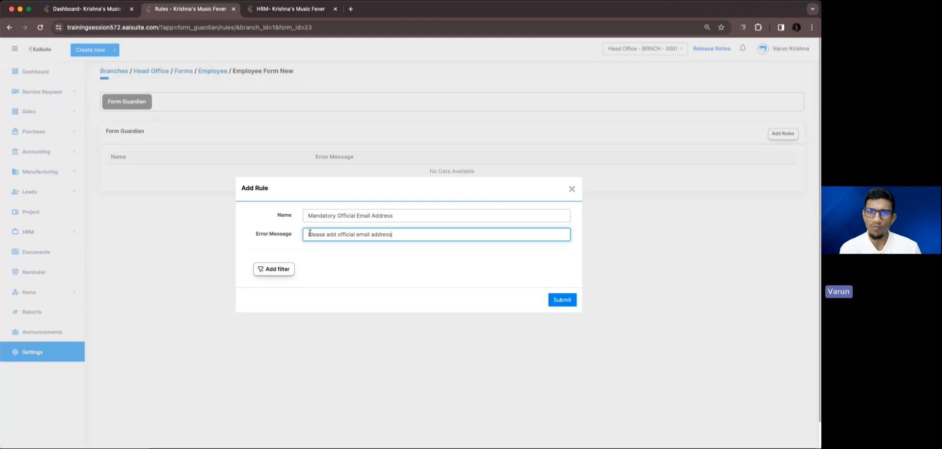
pyautogui.click(250, 13)
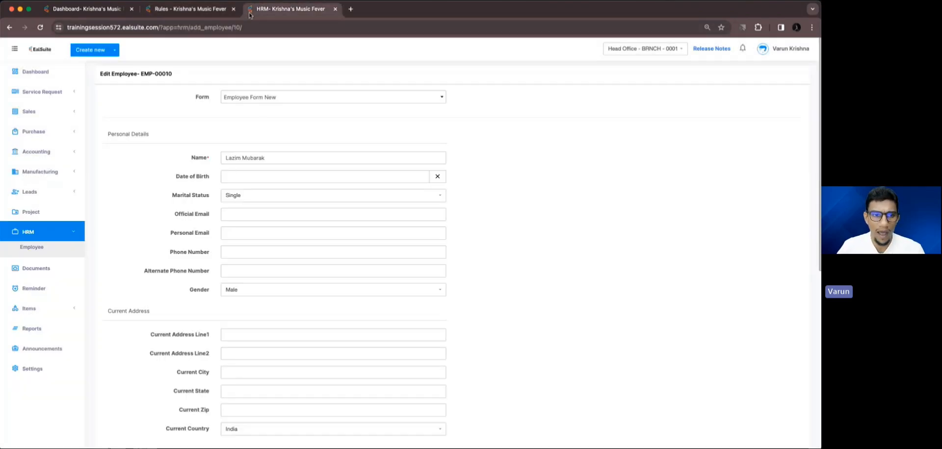
# Try the employee type options On Contract and Intern on the edit form
pyautogui.scroll(-5, 315, 282)
pyautogui.scroll(-2, 314, 282)
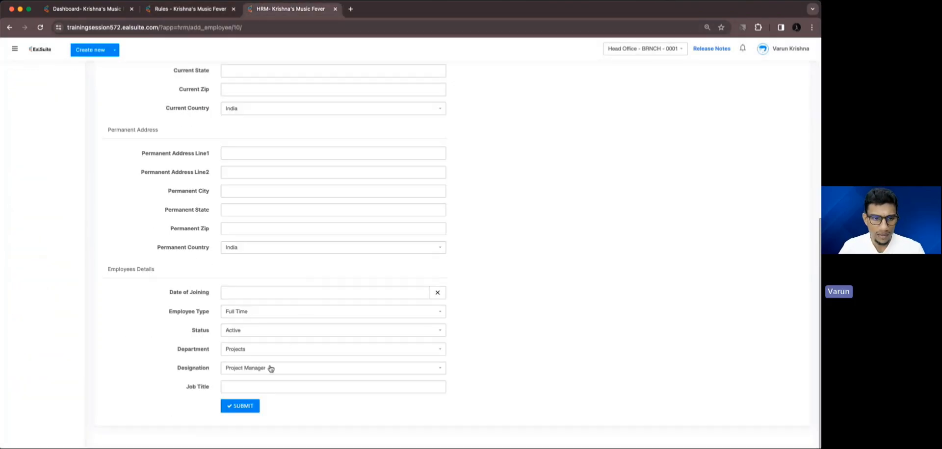
pyautogui.click(241, 314)
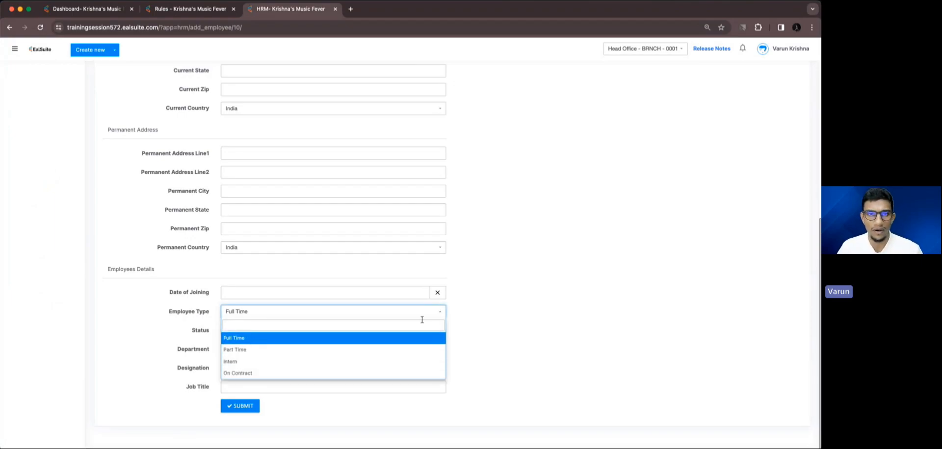
pyautogui.click(313, 373)
pyautogui.click(298, 318)
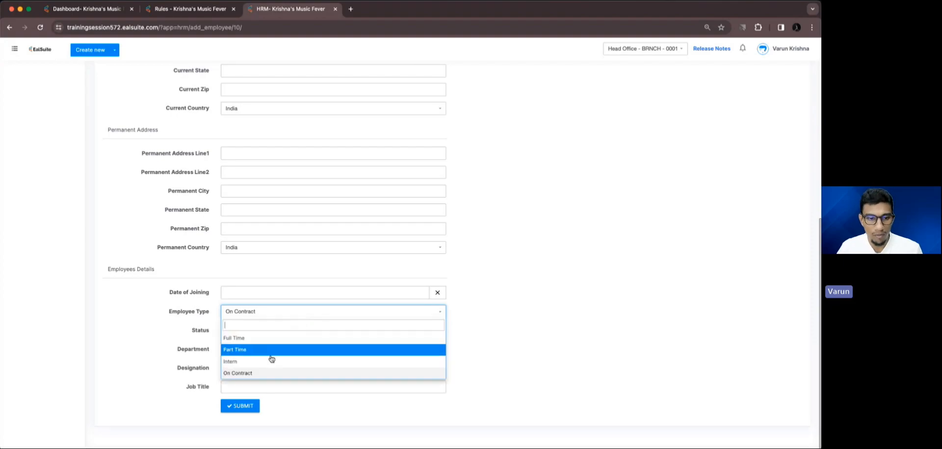
pyautogui.click(271, 351)
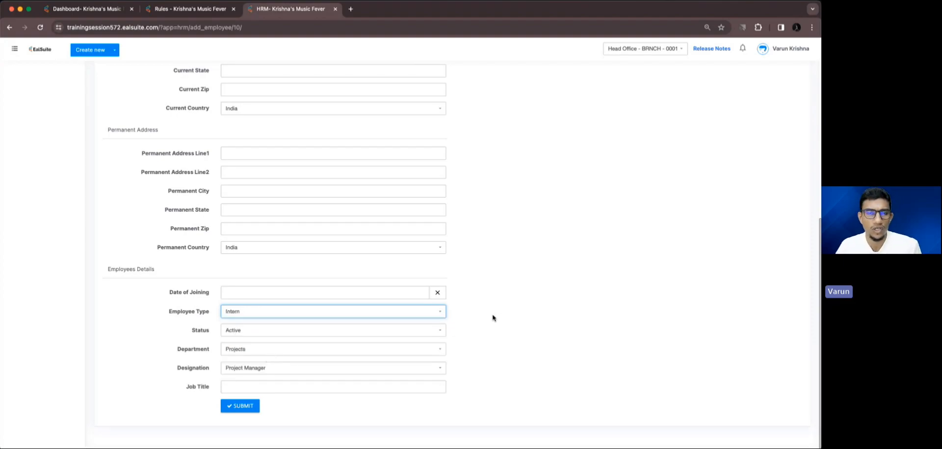
pyautogui.click(459, 330)
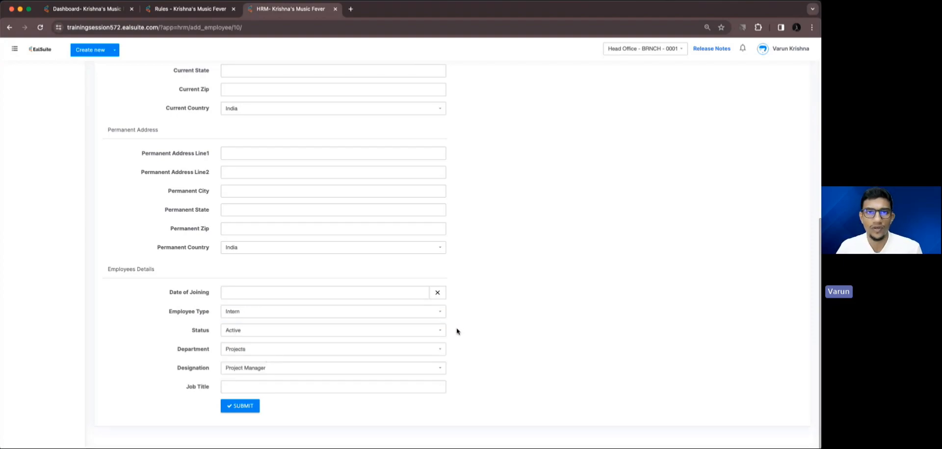
pyautogui.scroll(10, 403, 326)
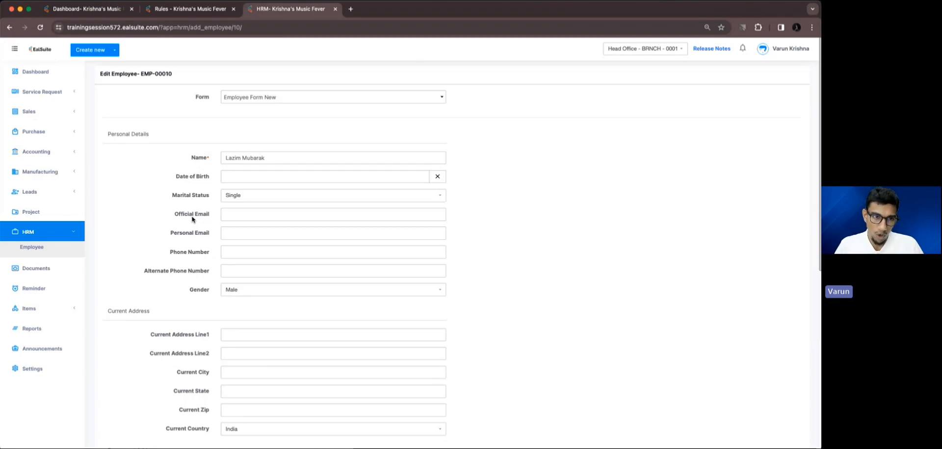
# Set the employee type back to Full Time and go back to the Add Rule dialog
pyautogui.scroll(-4, 192, 217)
pyautogui.scroll(-2, 194, 214)
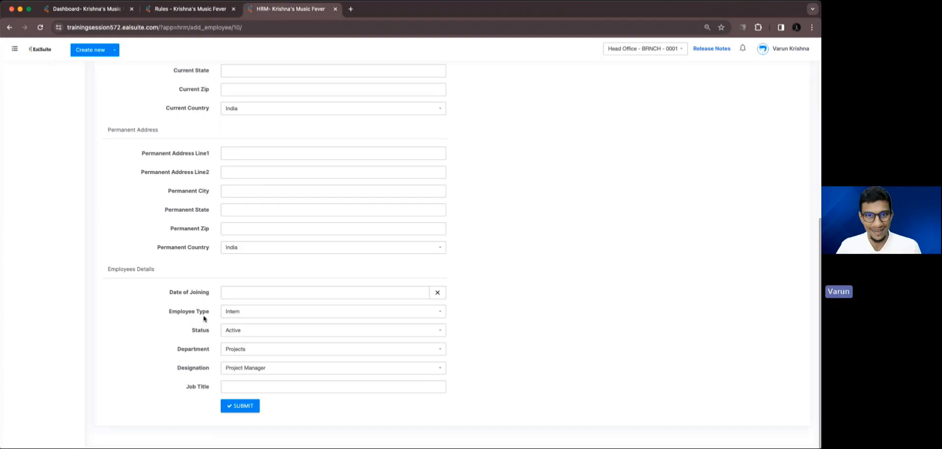
pyautogui.click(230, 316)
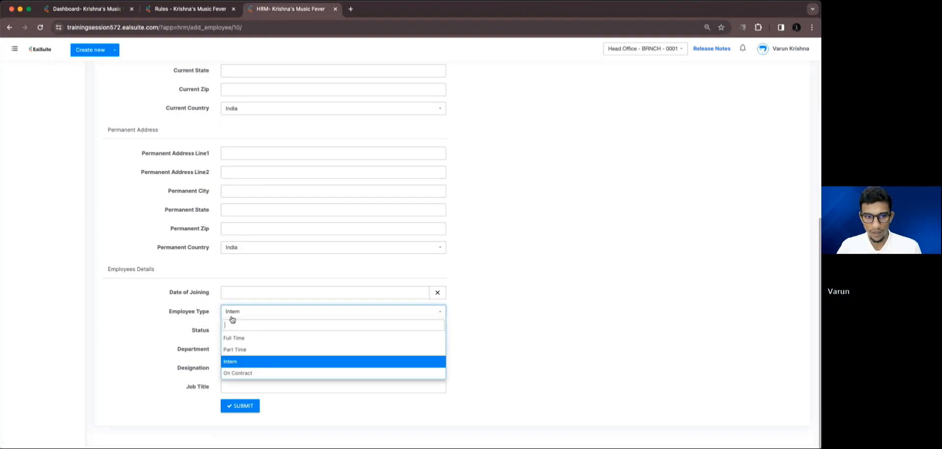
pyautogui.click(237, 338)
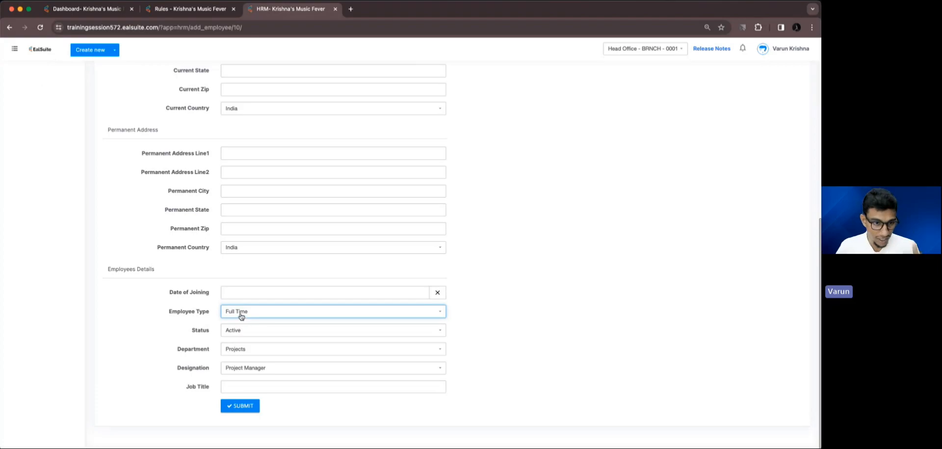
pyautogui.scroll(15, 241, 317)
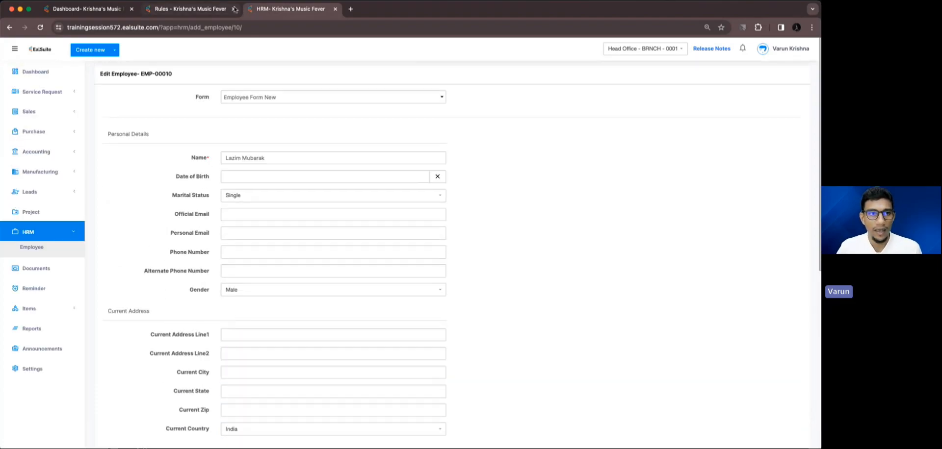
pyautogui.click(190, 9)
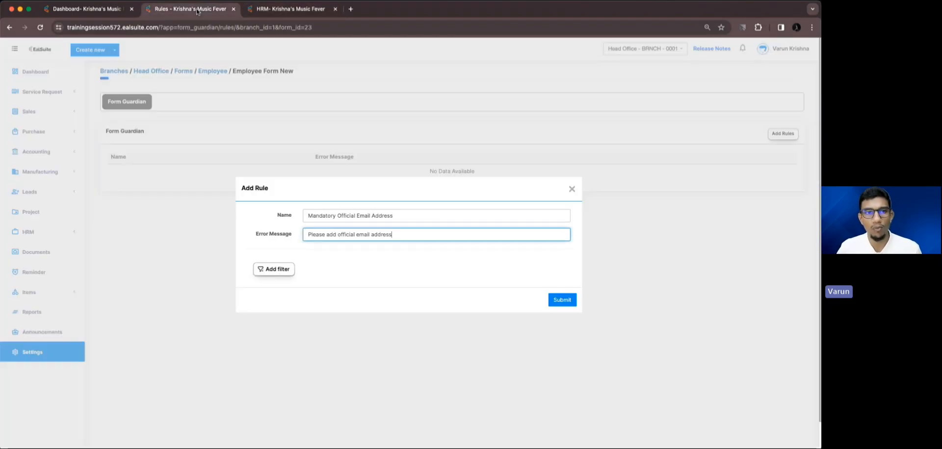
# Add the rule condition Employee Type Is Full Time, then start a second And condition row
pyautogui.click(287, 272)
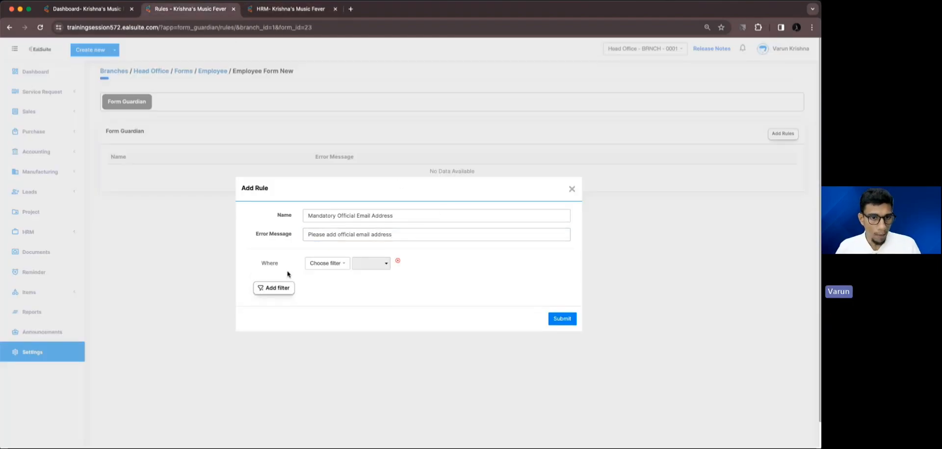
pyautogui.click(321, 268)
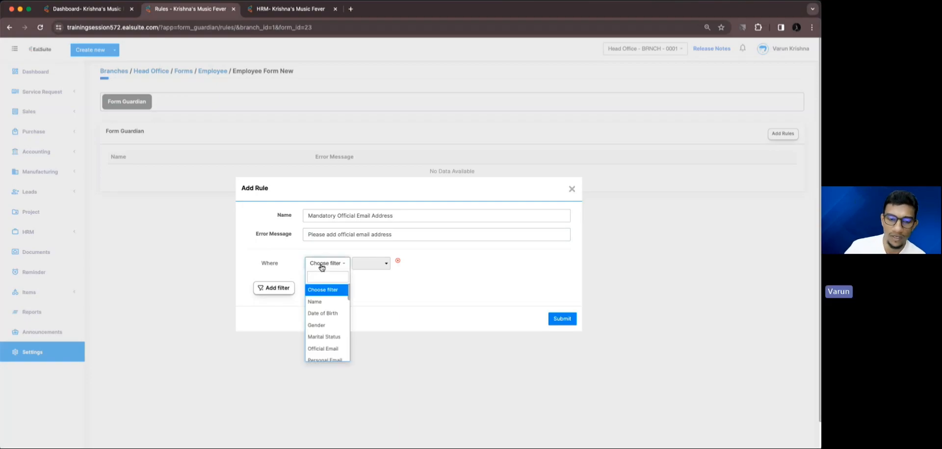
pyautogui.write('empl')
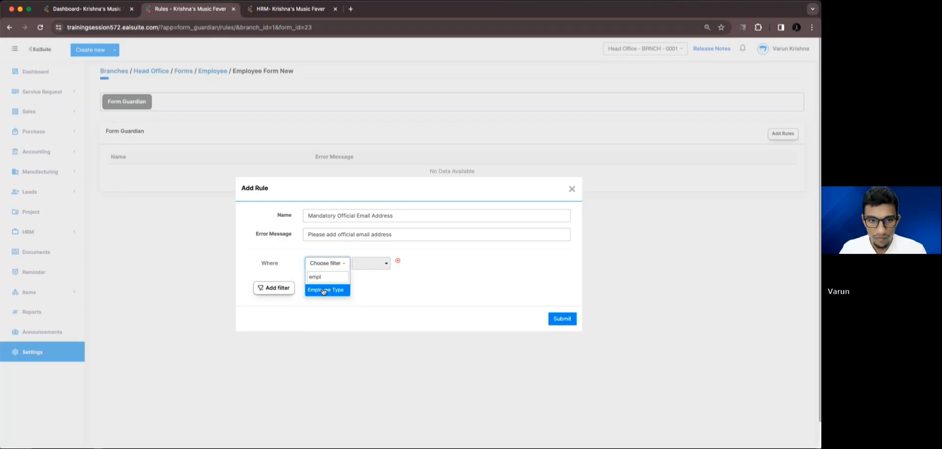
pyautogui.click(324, 290)
pyautogui.click(377, 265)
pyautogui.click(377, 289)
pyautogui.click(422, 261)
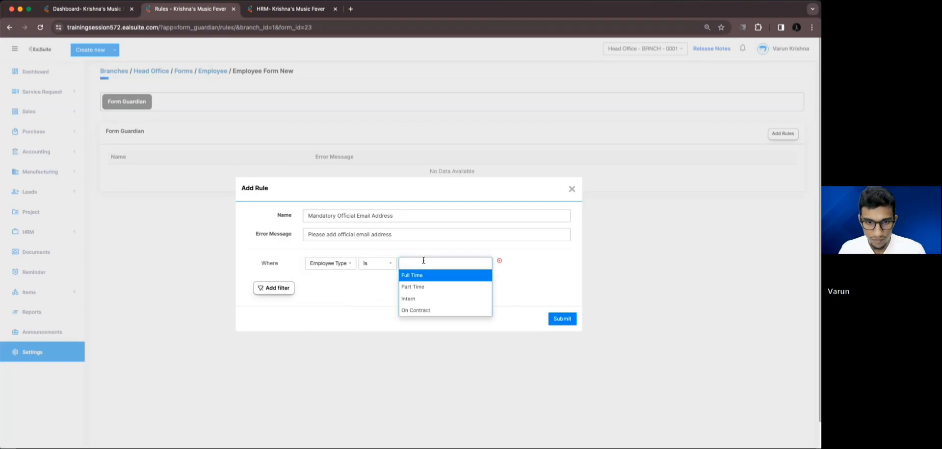
pyautogui.click(422, 277)
pyautogui.click(287, 289)
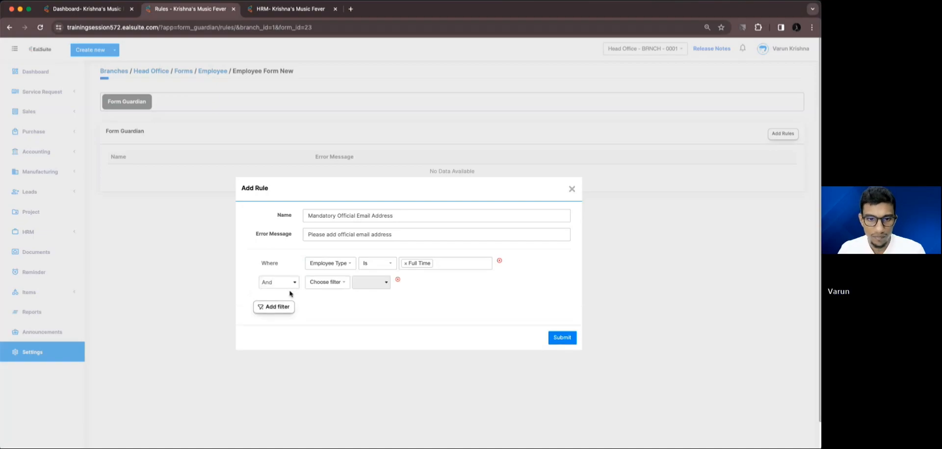
pyautogui.click(323, 283)
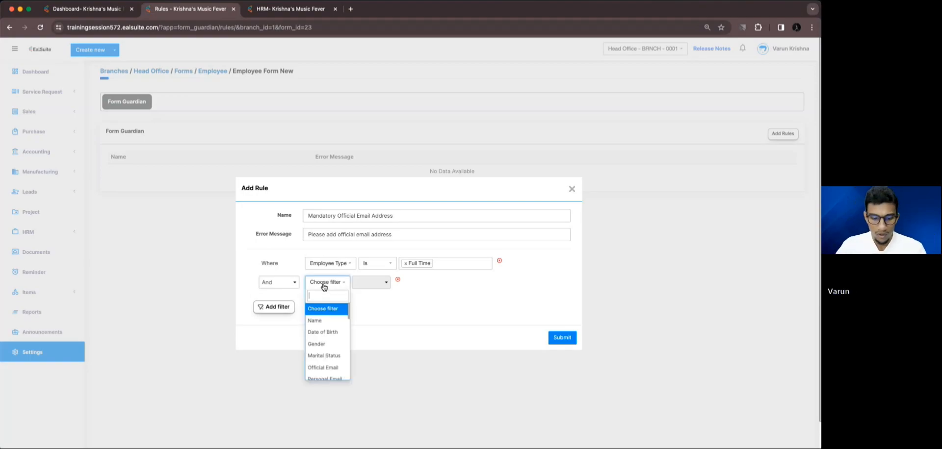
# Set the second condition to Official Email Is Empty
pyautogui.write('of')
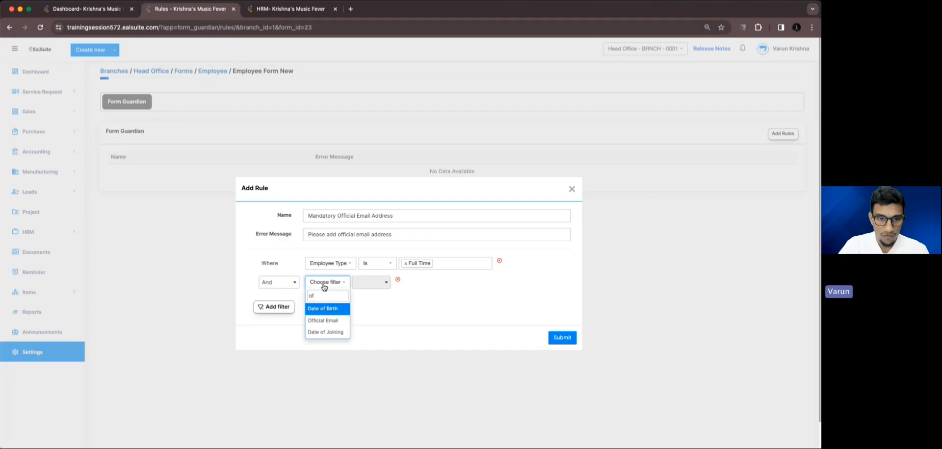
pyautogui.click(325, 313)
pyautogui.click(332, 284)
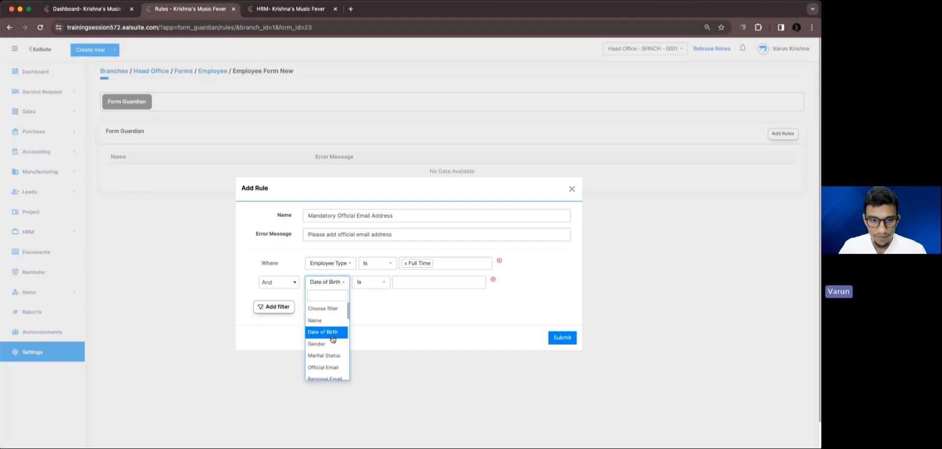
pyautogui.write('off')
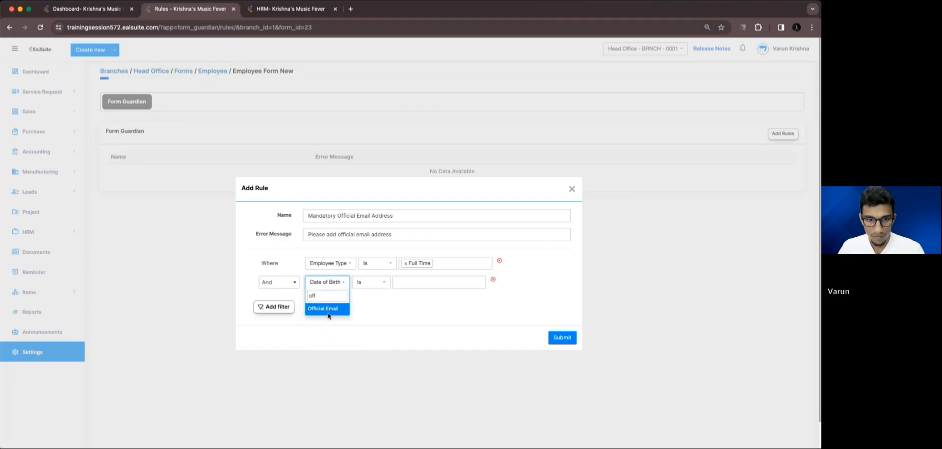
pyautogui.click(327, 308)
pyautogui.click(372, 287)
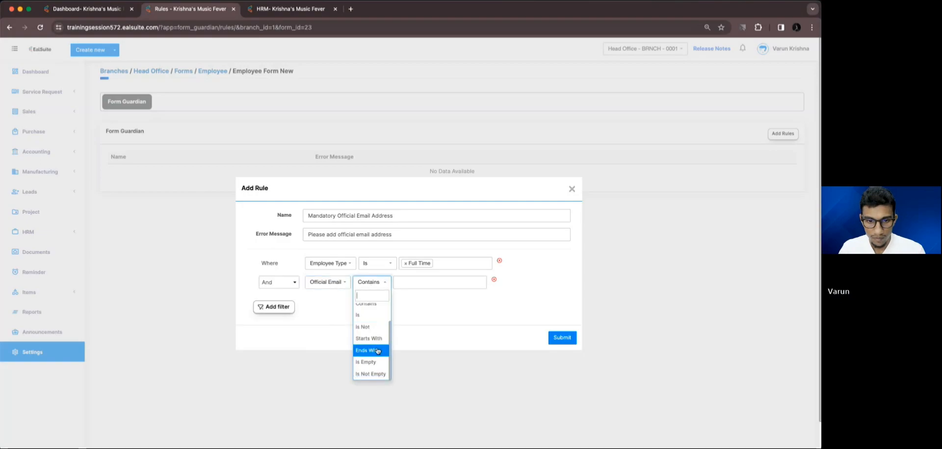
pyautogui.click(378, 365)
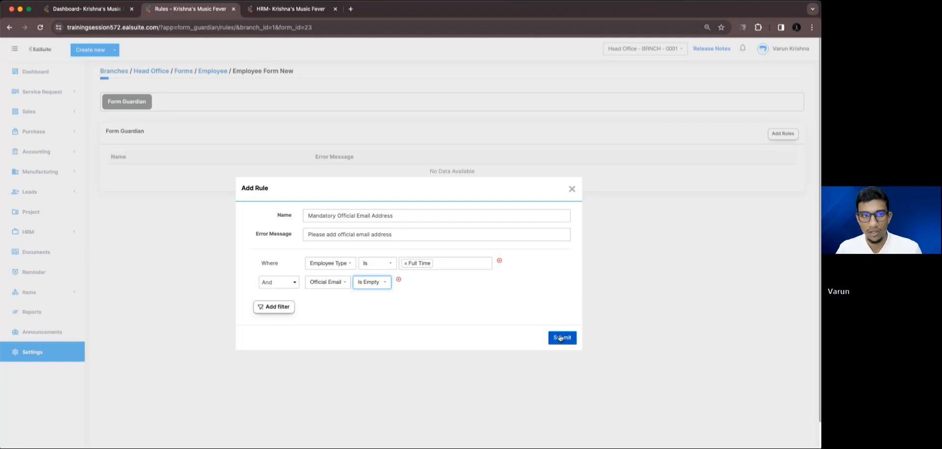
# Check the employee edit form, then submit the Mandatory Official Email Address rule
pyautogui.click(284, 9)
pyautogui.scroll(-7, 268, 216)
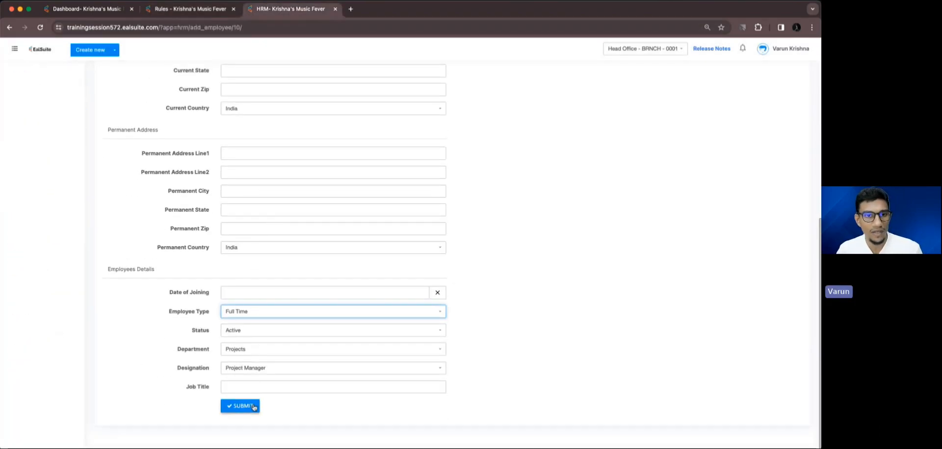
pyautogui.click(185, 11)
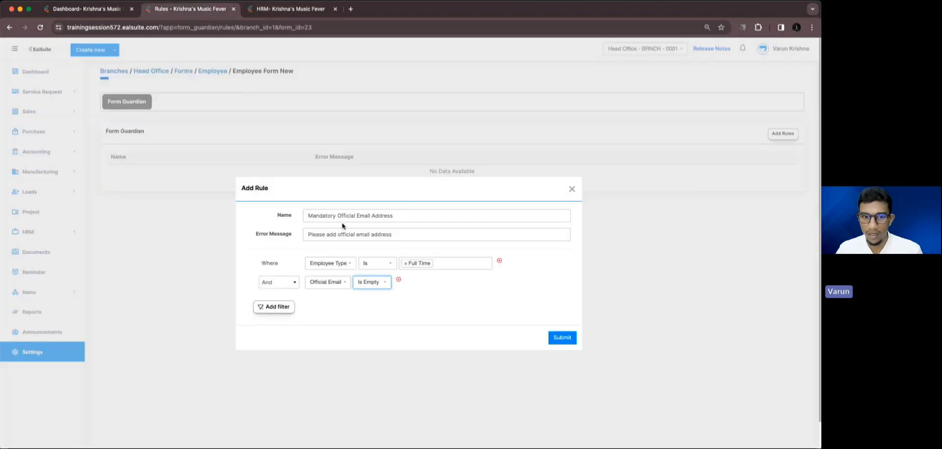
pyautogui.click(558, 339)
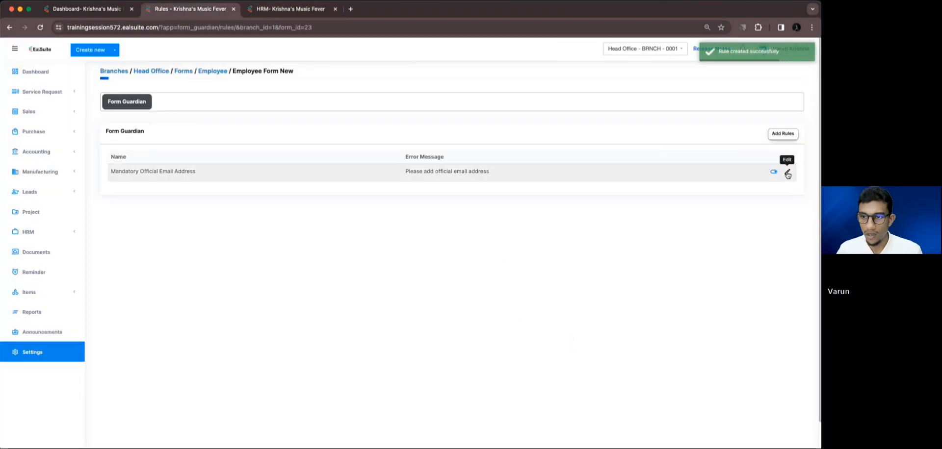
pyautogui.click(787, 173)
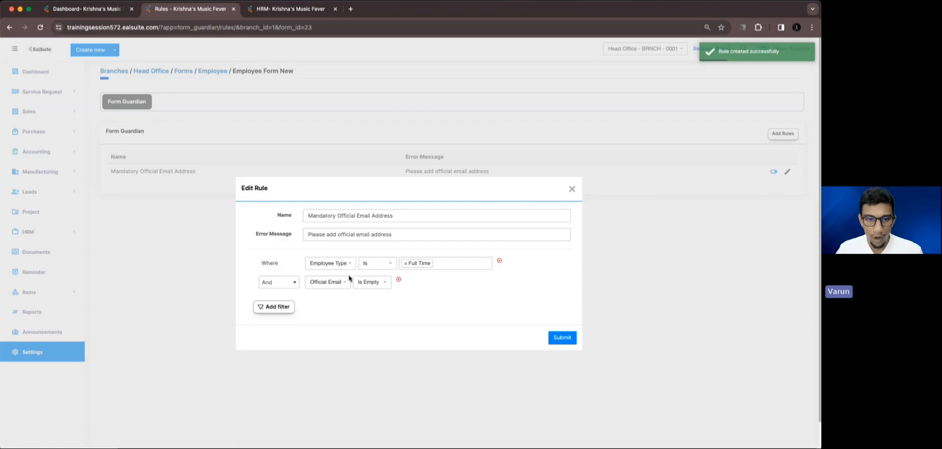
pyautogui.click(562, 338)
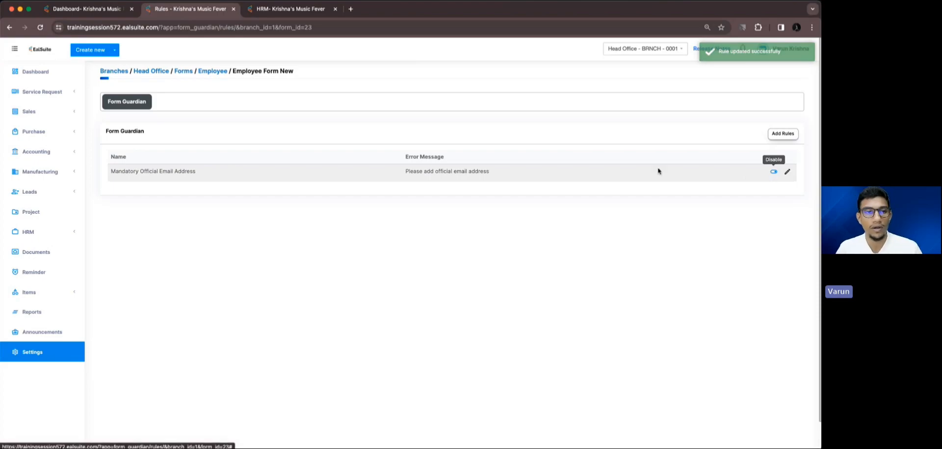
pyautogui.click(250, 10)
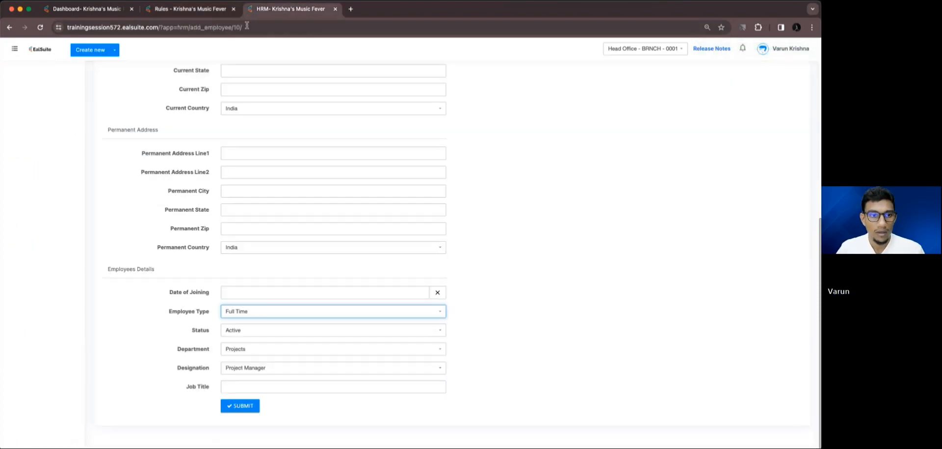
# Submit the Full Time employee with Official Email blank and get 'Please add official email address'
pyautogui.click(239, 406)
pyautogui.scroll(6, 393, 199)
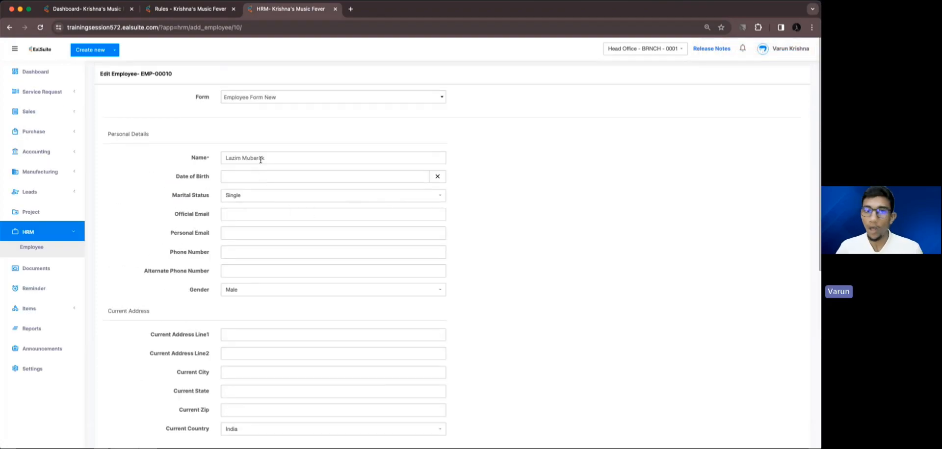
pyautogui.scroll(-6, 260, 160)
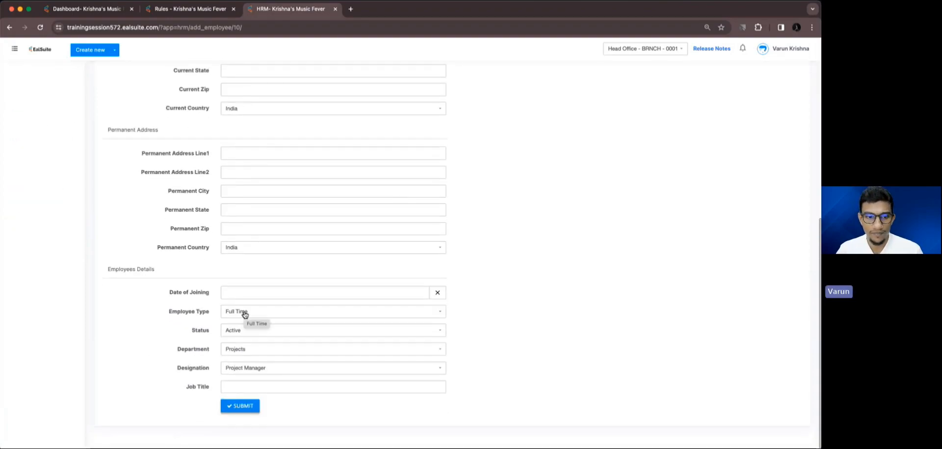
pyautogui.scroll(6, 245, 315)
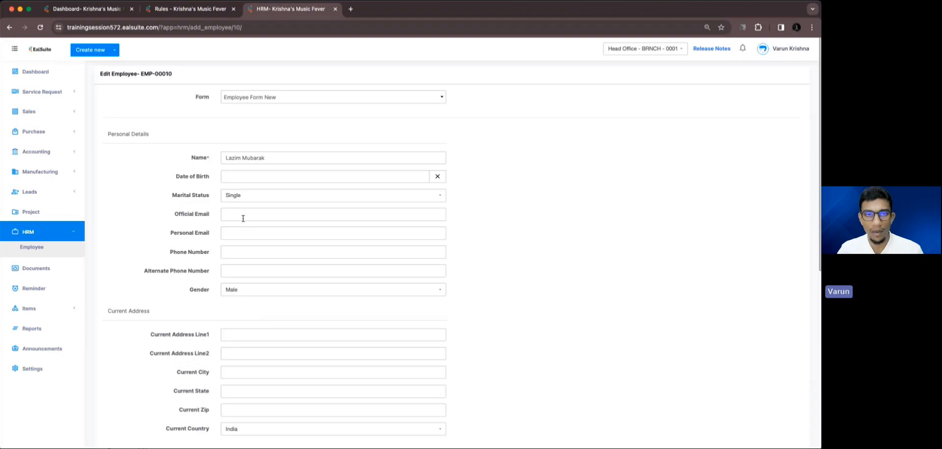
pyautogui.scroll(-6, 242, 218)
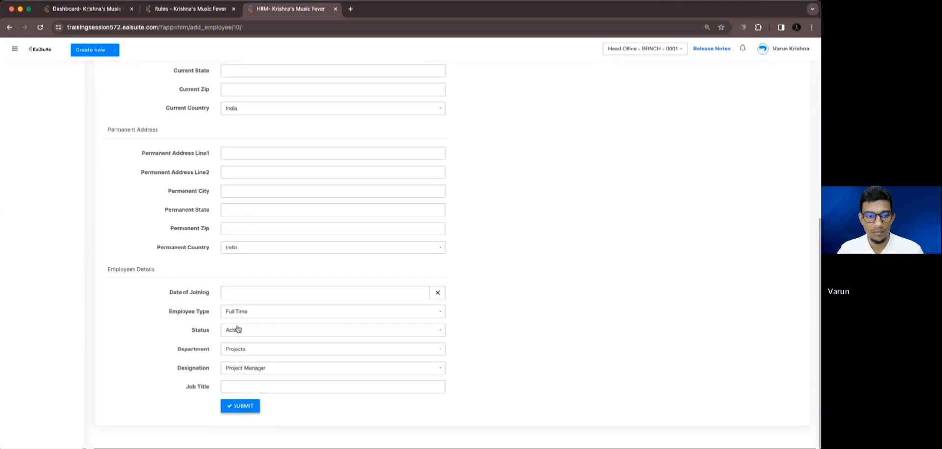
pyautogui.click(240, 406)
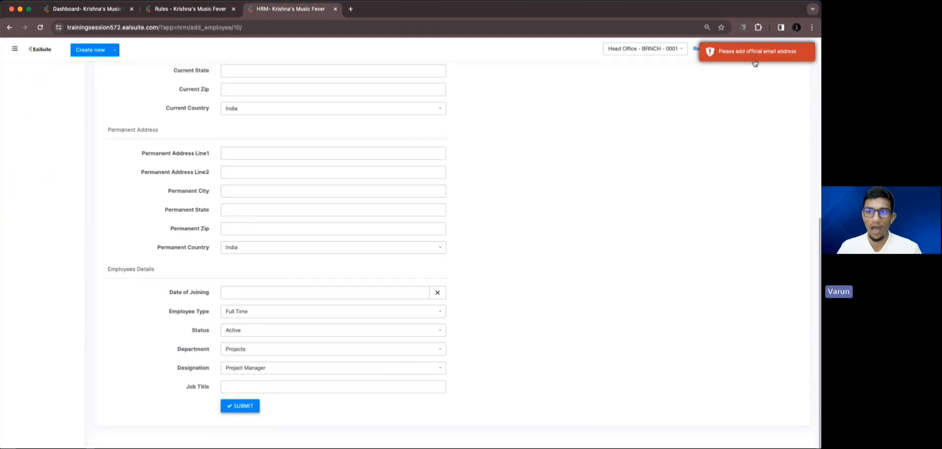
pyautogui.scroll(6, 363, 225)
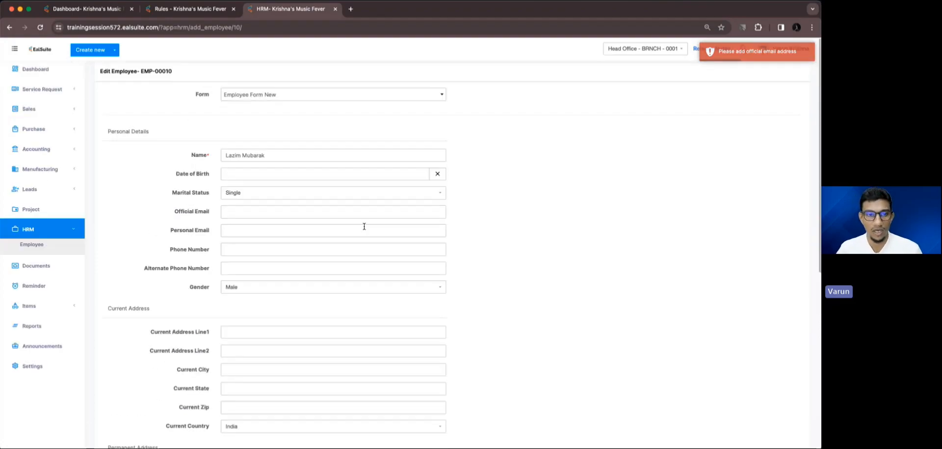
pyautogui.click(270, 210)
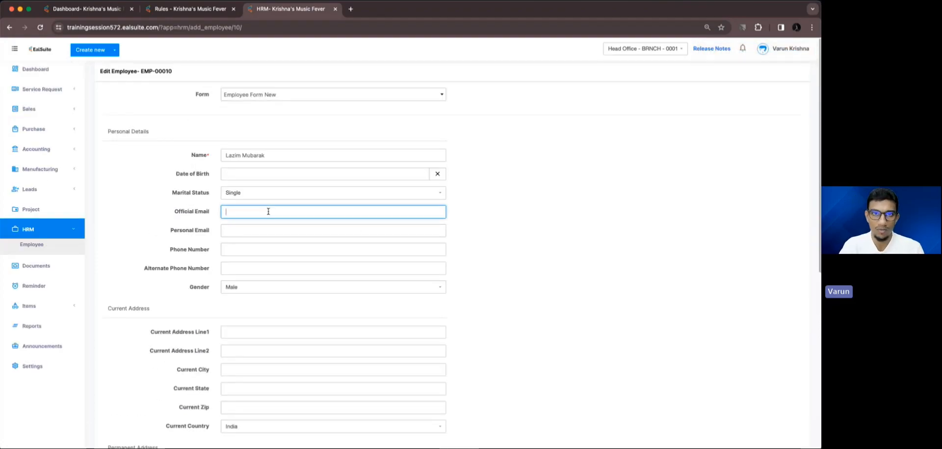
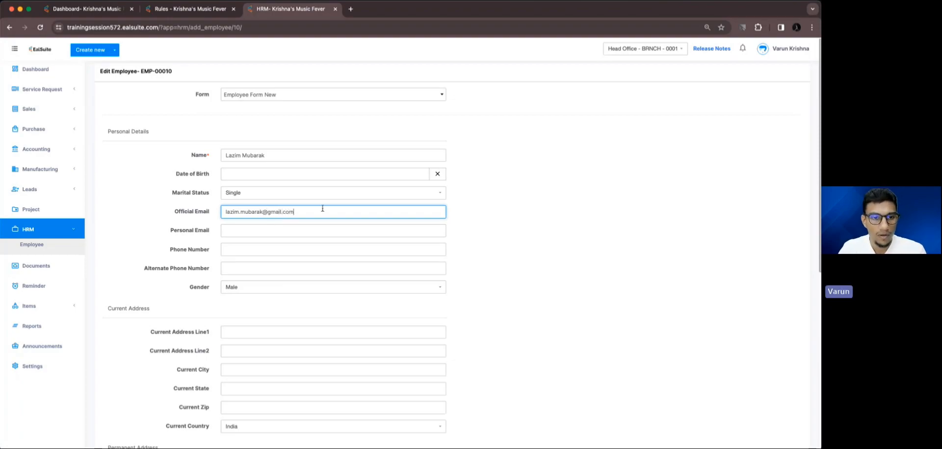
# Enter the employee's official email address and save the employee record
pyautogui.scroll(-10, 323, 208)
pyautogui.click(248, 413)
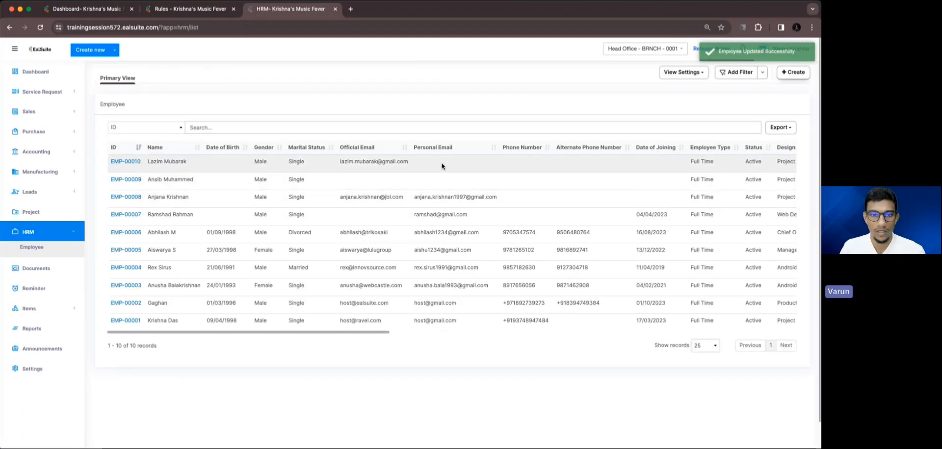
pyautogui.hscroll(10, 441, 167)
# Open the employee's record and clear the Official Email field
pyautogui.click(784, 167)
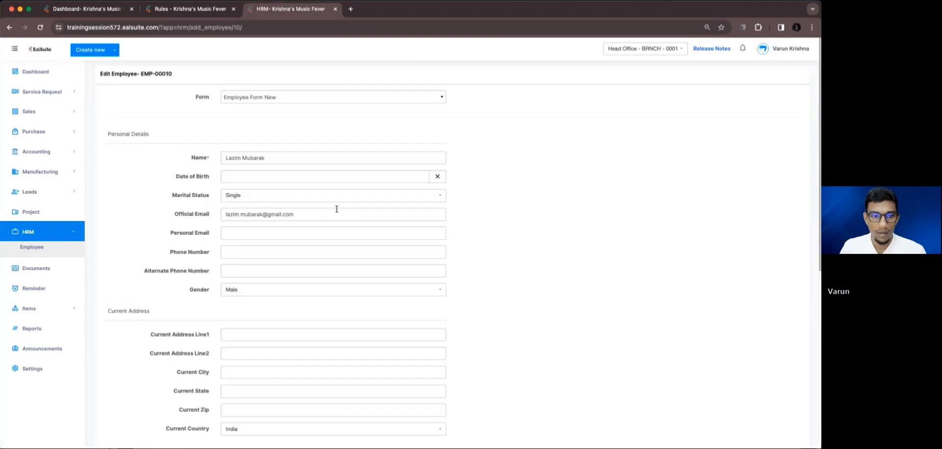
pyautogui.moveTo(336, 209); pyautogui.dragTo(224, 215)
pyautogui.press('BackSpace')
# Change the Employee Type to Part Time and save the employee
pyautogui.scroll(-7, 377, 267)
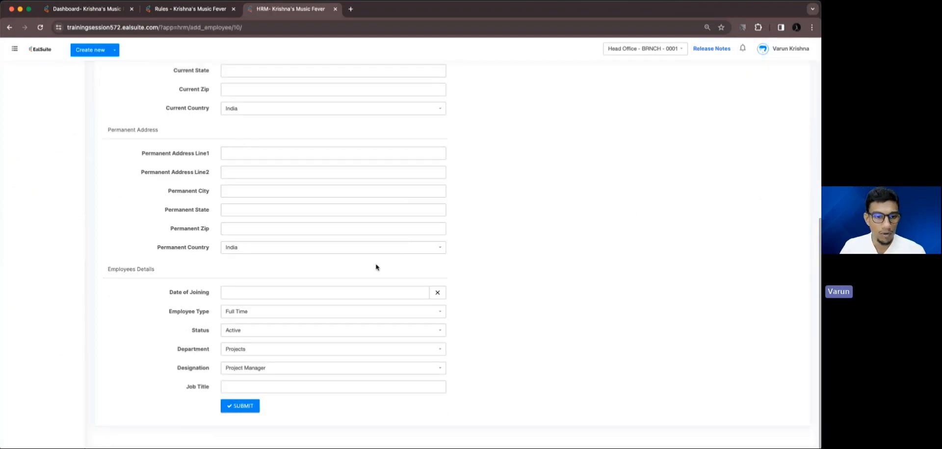
pyautogui.click(278, 314)
pyautogui.click(264, 349)
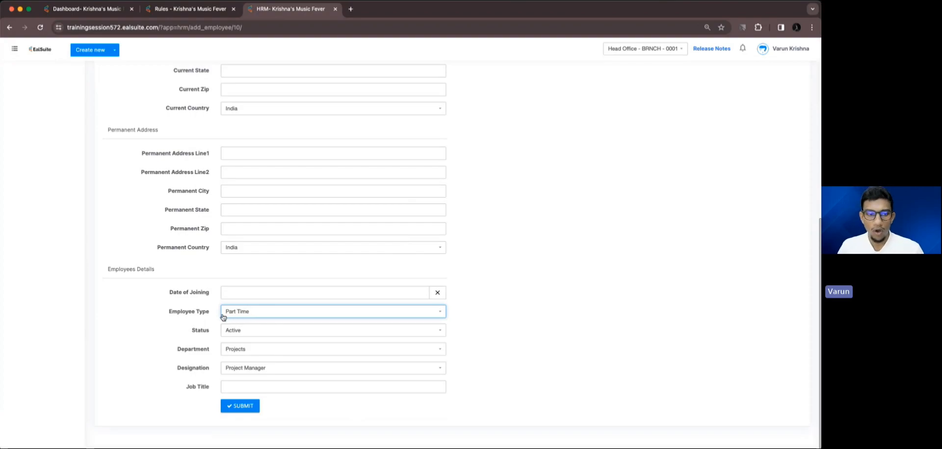
pyautogui.scroll(7, 236, 294)
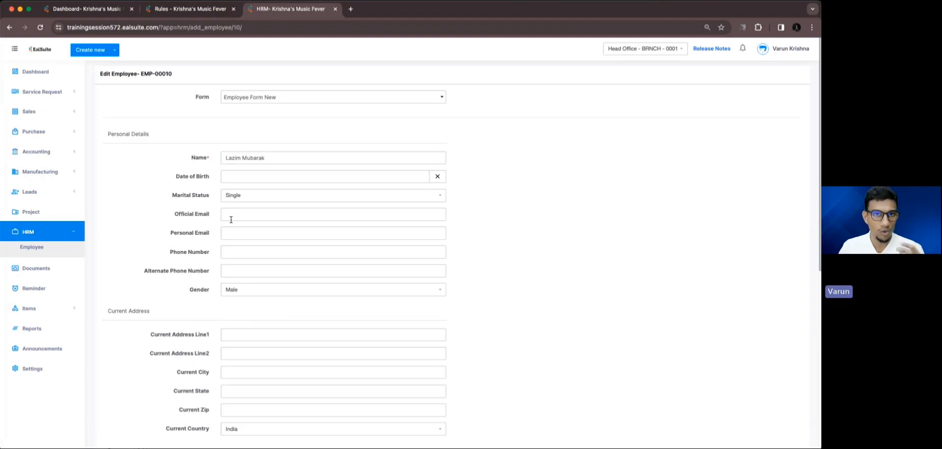
pyautogui.scroll(-5, 230, 219)
pyautogui.scroll(4, 229, 218)
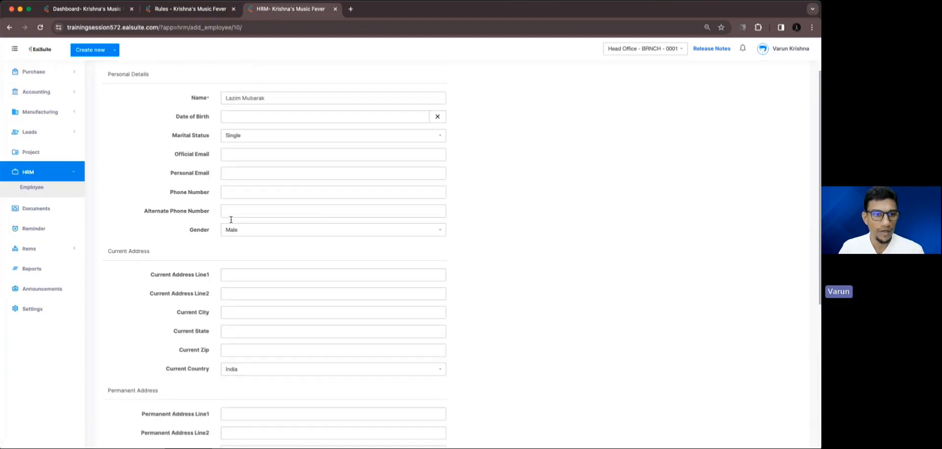
pyautogui.scroll(-6, 235, 294)
pyautogui.click(243, 405)
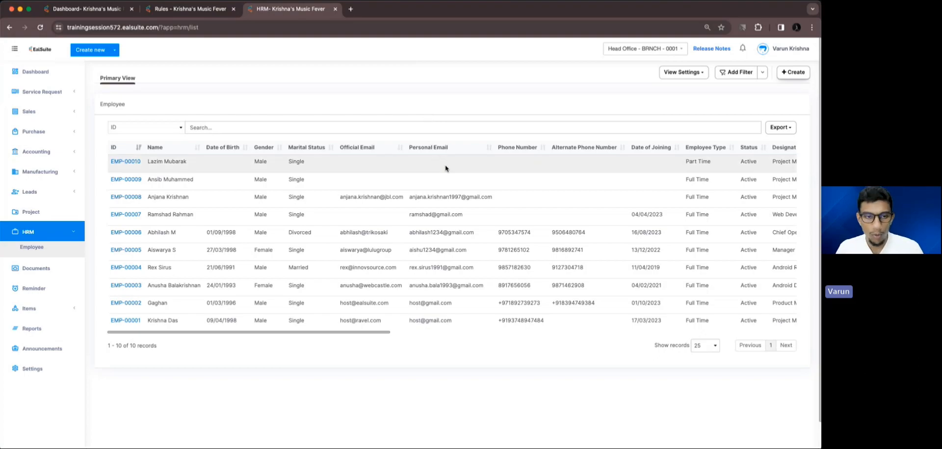
# Reopen the employee record, set Department to Other, and go to the Form Guardian rules
pyautogui.hscroll(10, 445, 168)
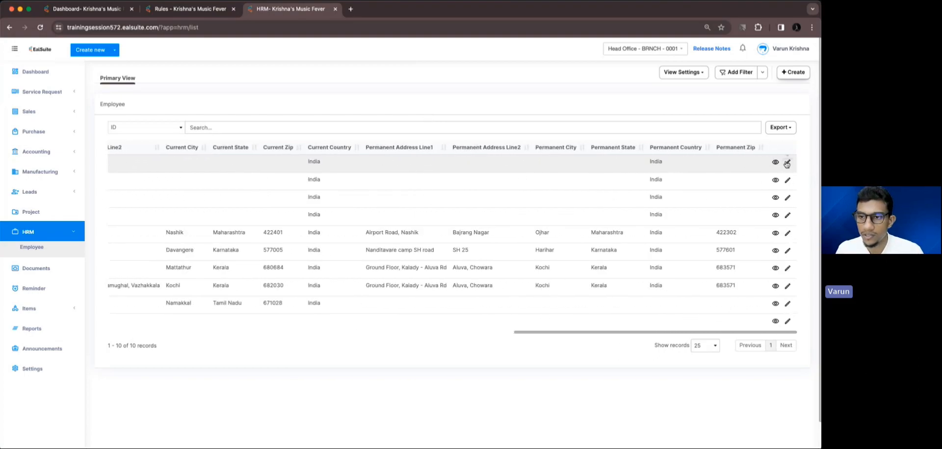
pyautogui.click(787, 163)
pyautogui.scroll(-3, 312, 201)
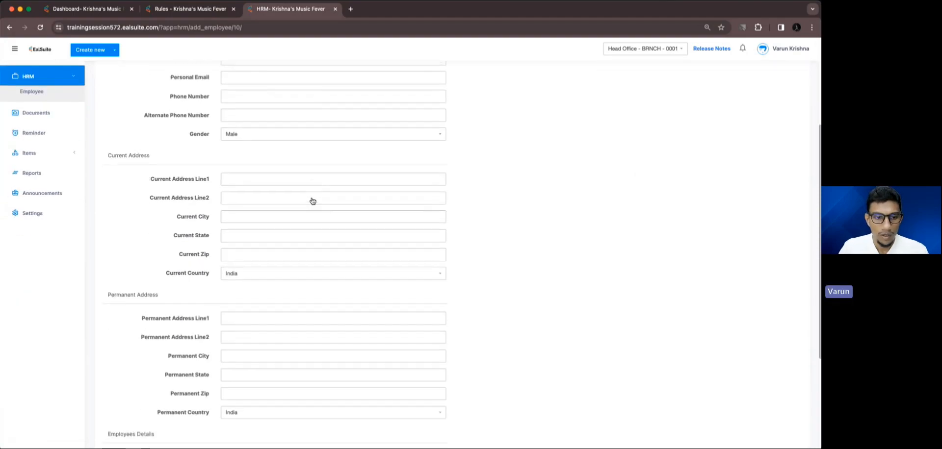
pyautogui.scroll(-3, 312, 201)
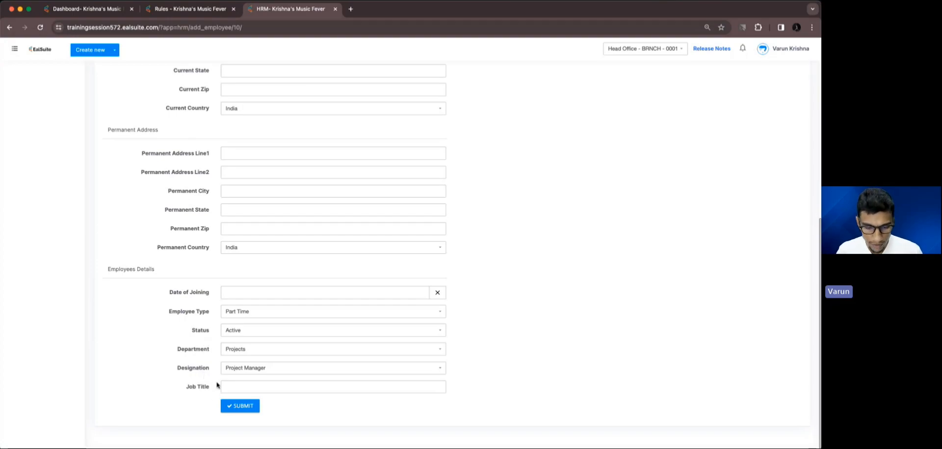
pyautogui.click(242, 353)
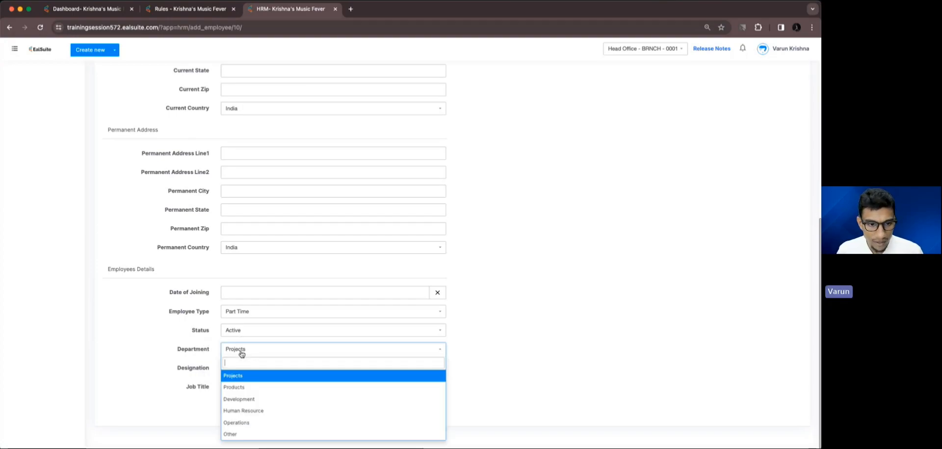
pyautogui.click(232, 434)
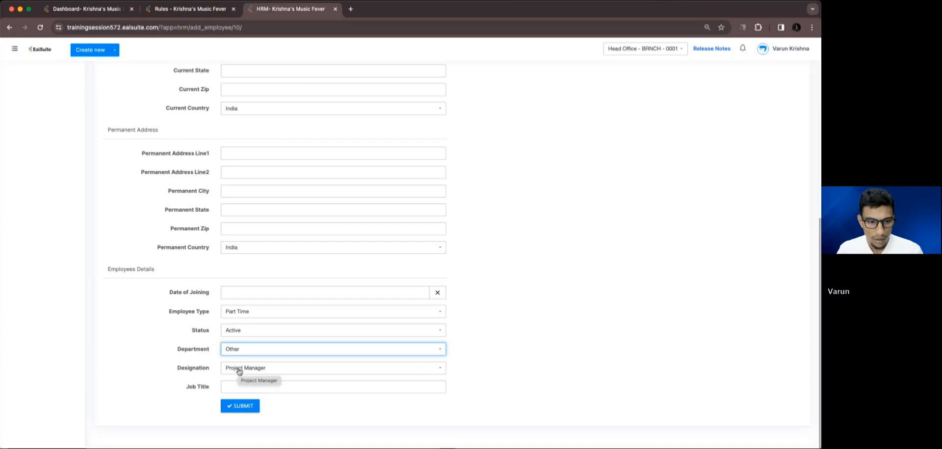
pyautogui.click(241, 387)
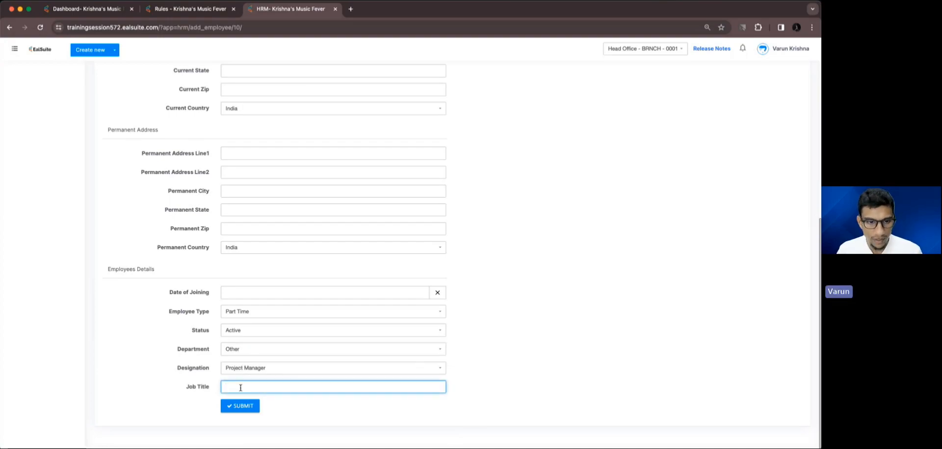
pyautogui.click(213, 11)
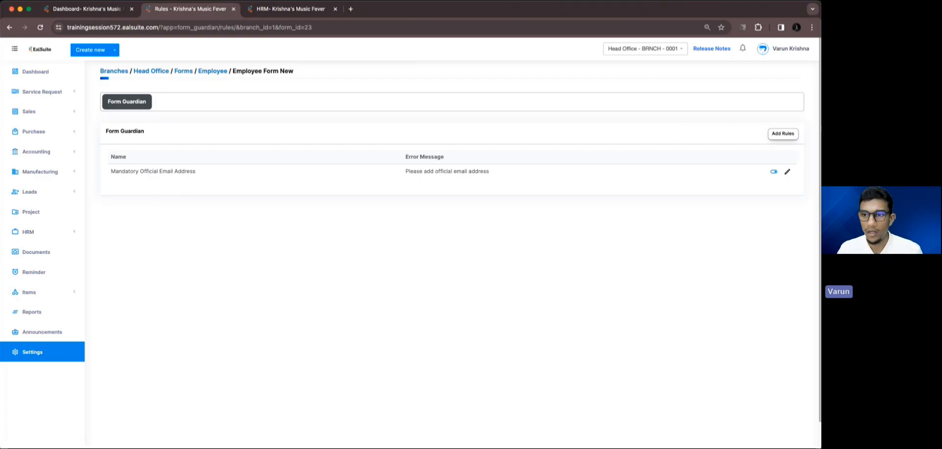
# Start a new rule named 'Mandatory Job Titille' with error message 'Please add job tilte'
pyautogui.click(783, 136)
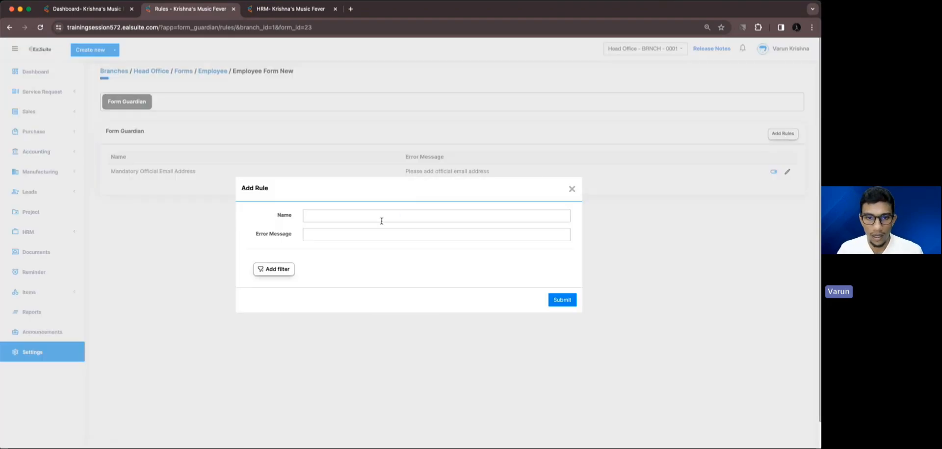
pyautogui.click(368, 235)
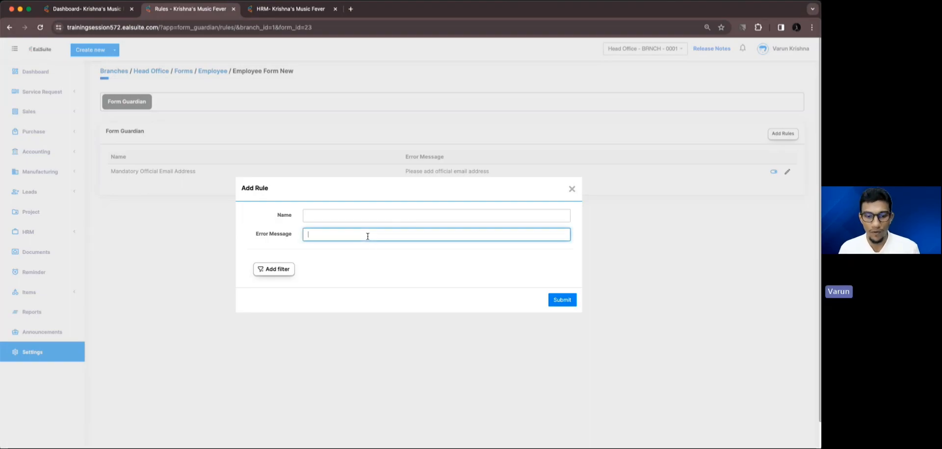
pyautogui.click(348, 219)
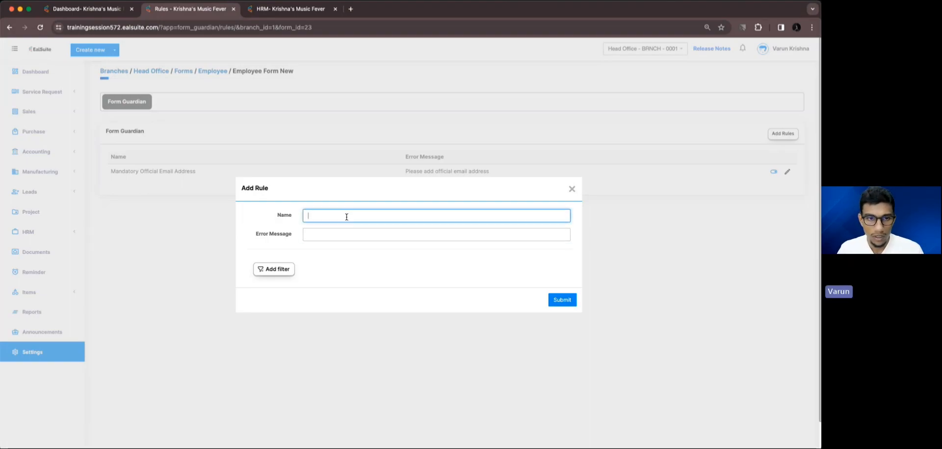
pyautogui.click(251, 12)
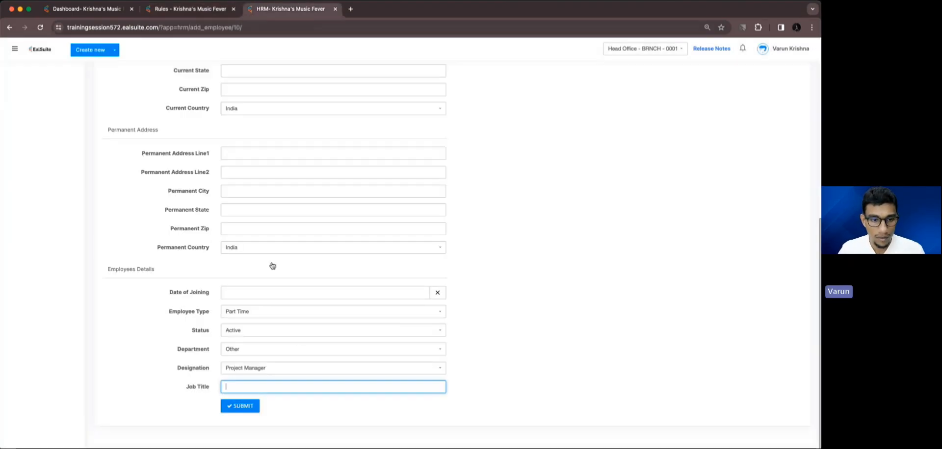
pyautogui.click(193, 10)
pyautogui.write('Man')
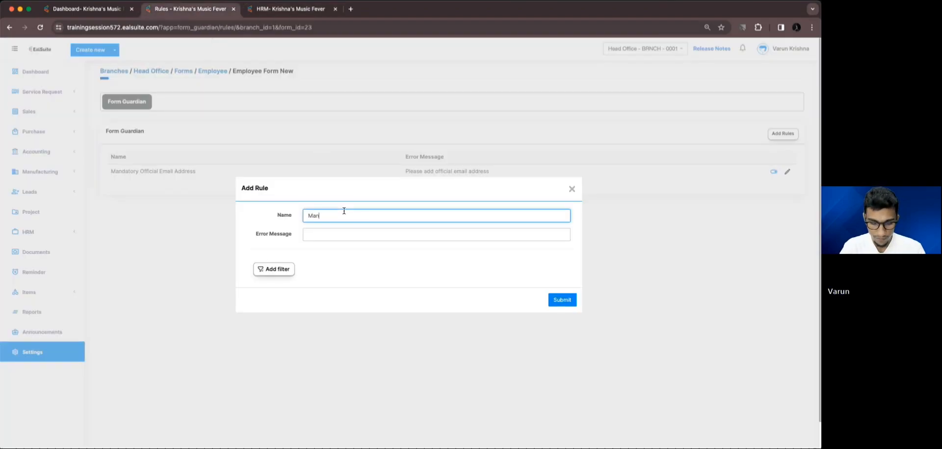
pyautogui.write('datory ')
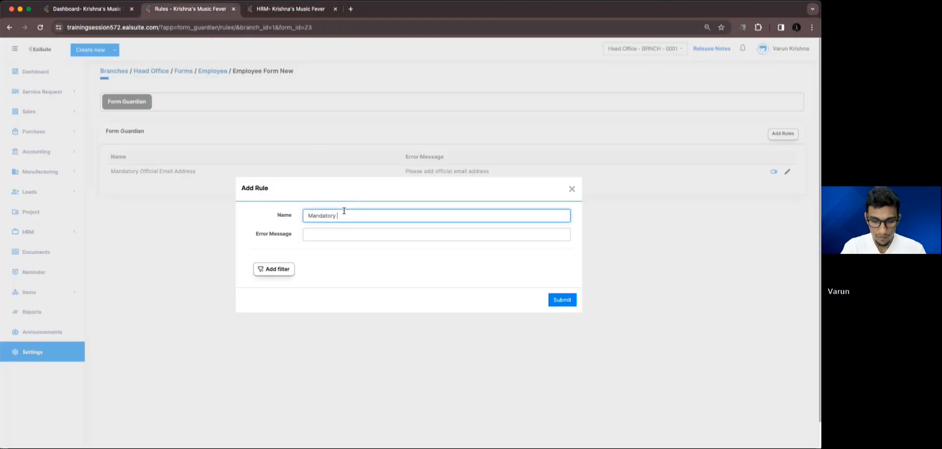
pyautogui.write('Job Tit')
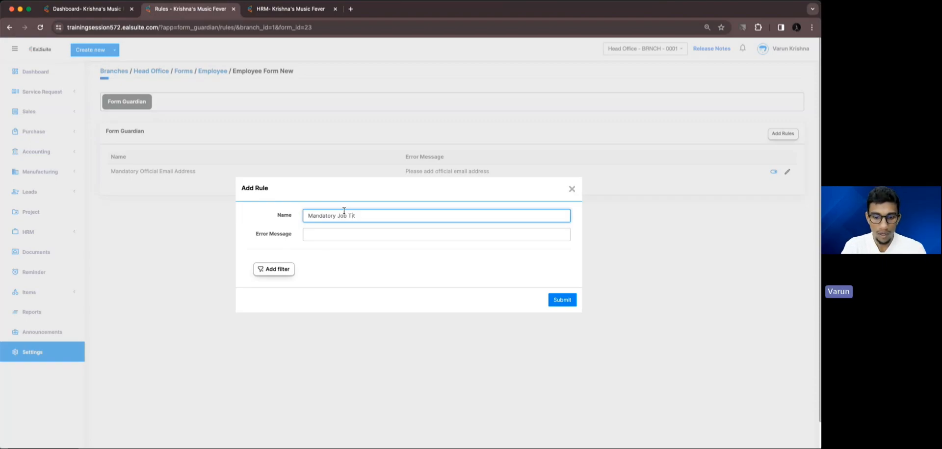
pyautogui.write('ille')
pyautogui.click(393, 234)
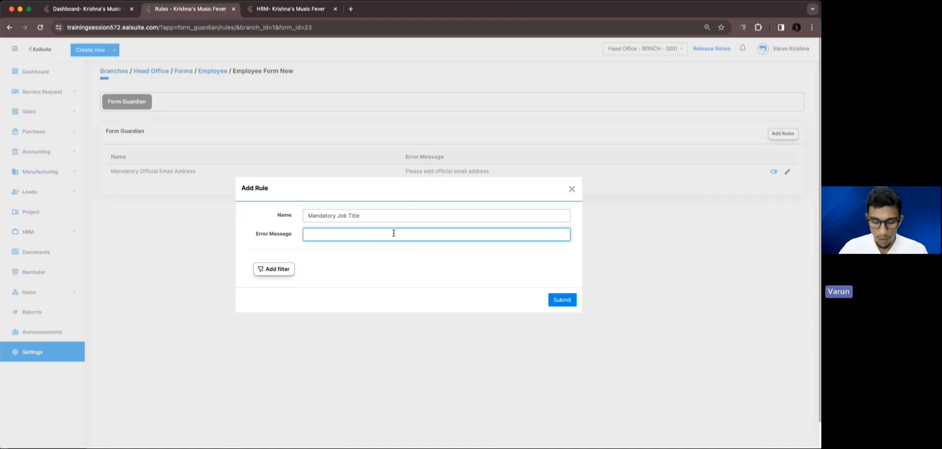
pyautogui.write('Pleas')
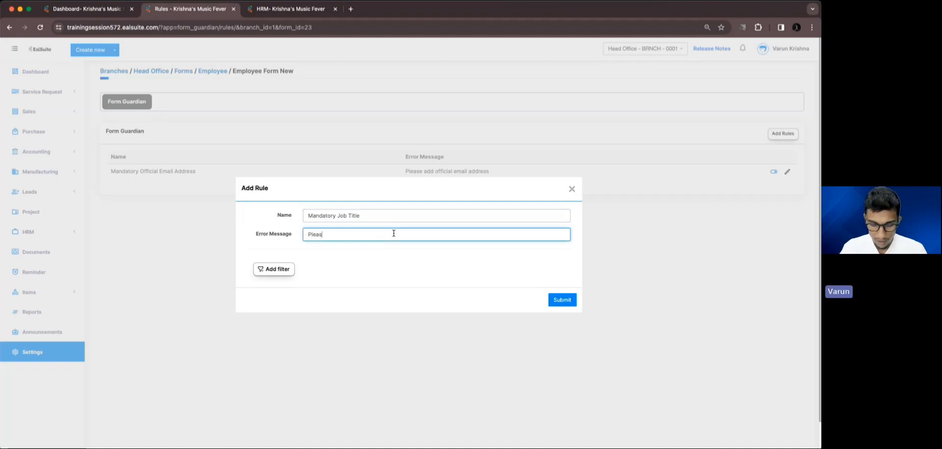
pyautogui.write('e add job')
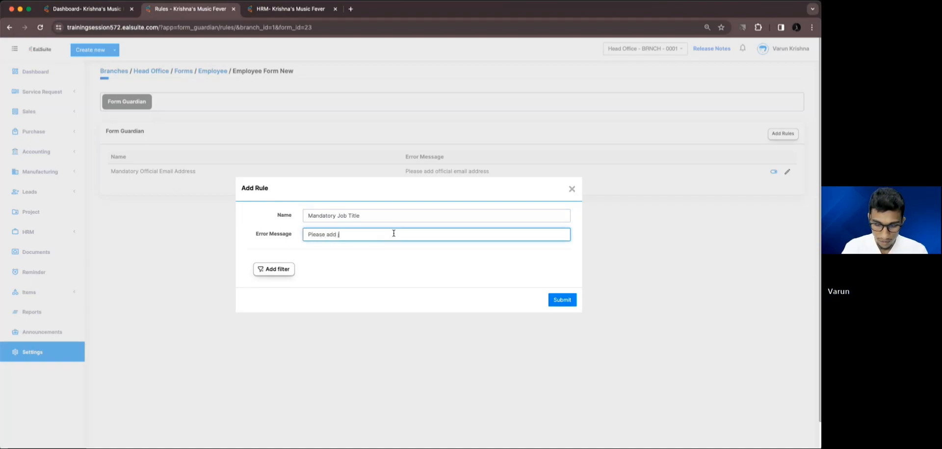
pyautogui.write(' tilte')
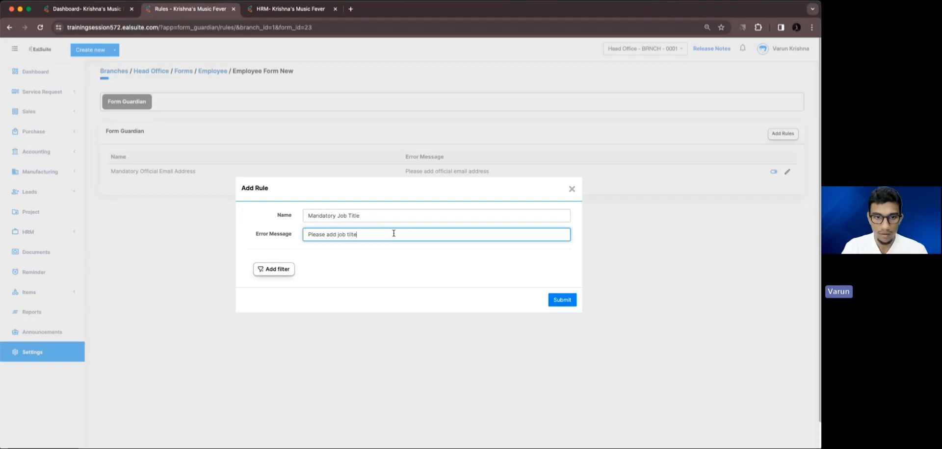
# Add the condition Department Is Other
pyautogui.click(269, 269)
pyautogui.click(326, 263)
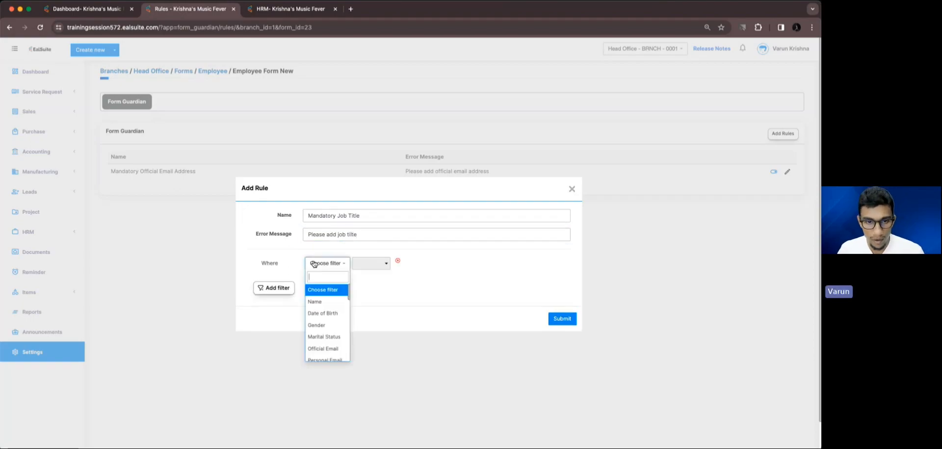
pyautogui.write('dep')
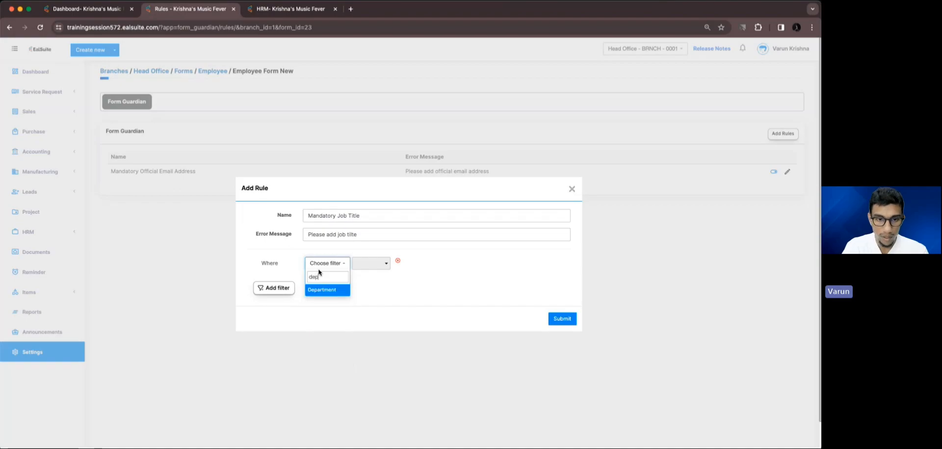
pyautogui.click(330, 290)
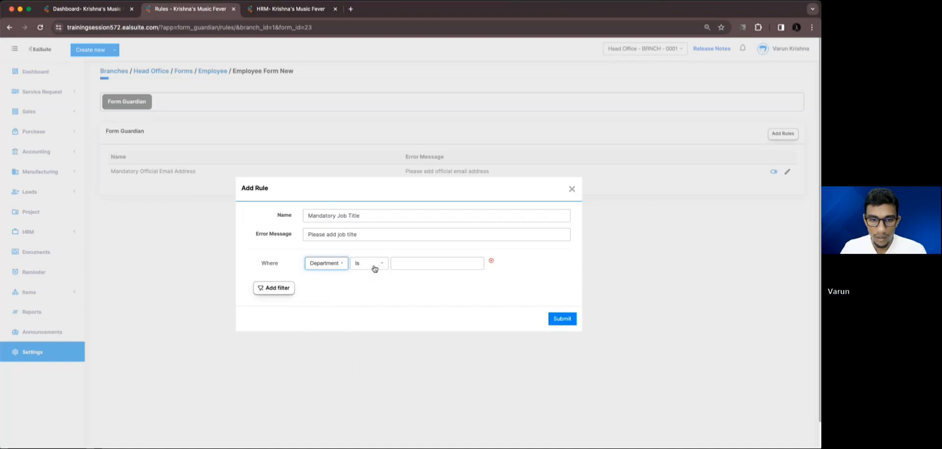
pyautogui.click(423, 265)
pyautogui.click(417, 335)
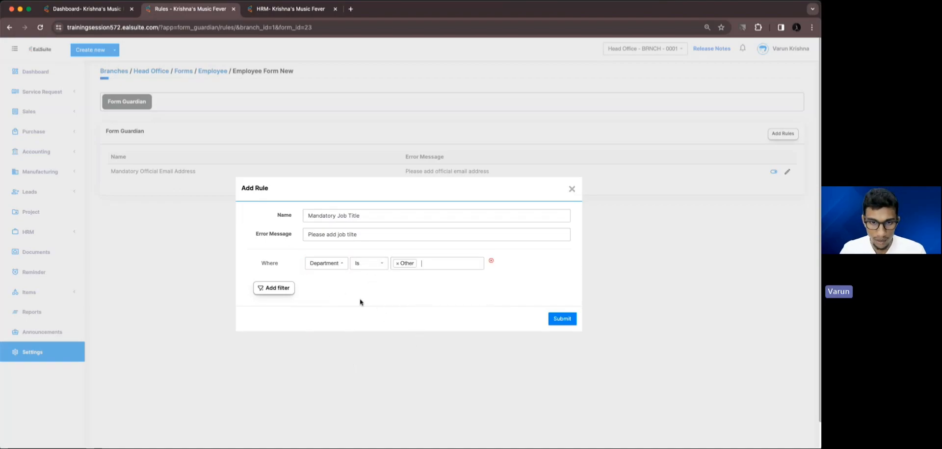
# Add a second condition Job Title Is Empty and submit the rule
pyautogui.click(288, 290)
pyautogui.click(334, 288)
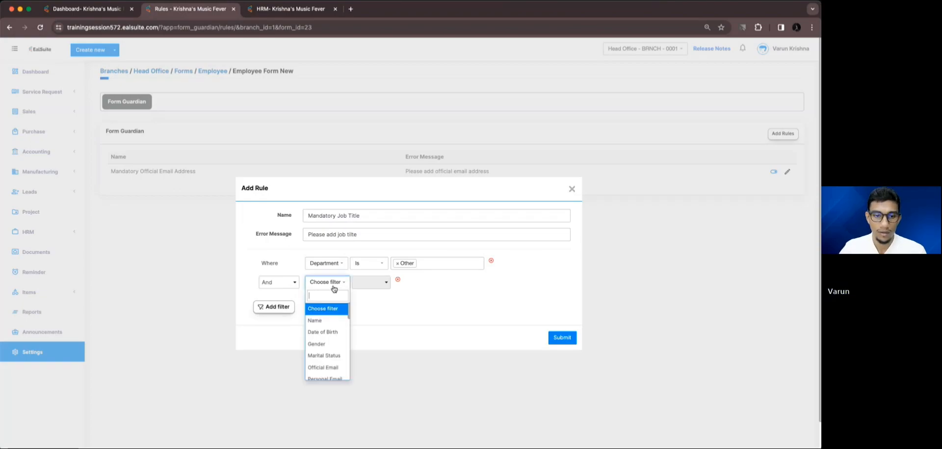
pyautogui.write('job')
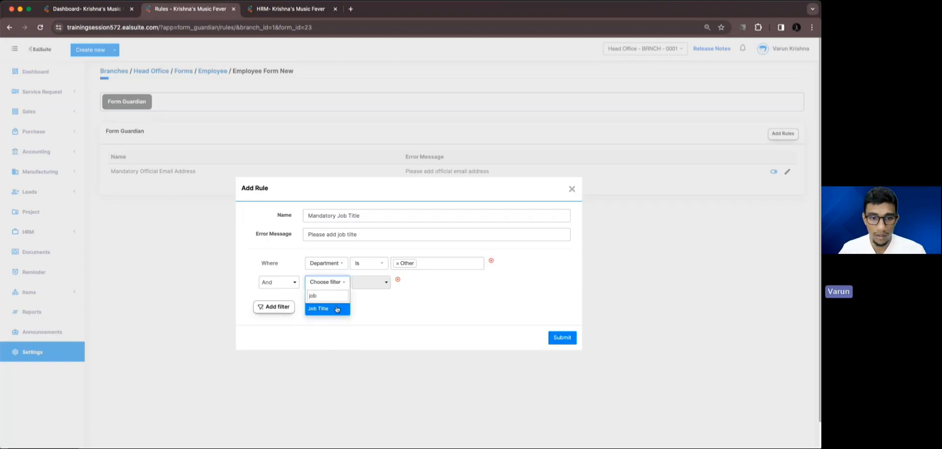
pyautogui.click(336, 309)
pyautogui.click(378, 283)
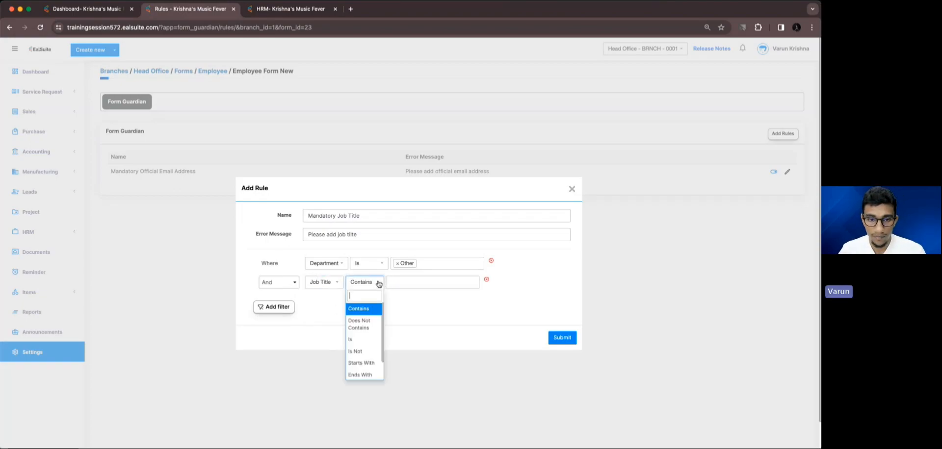
pyautogui.click(366, 363)
pyautogui.click(562, 337)
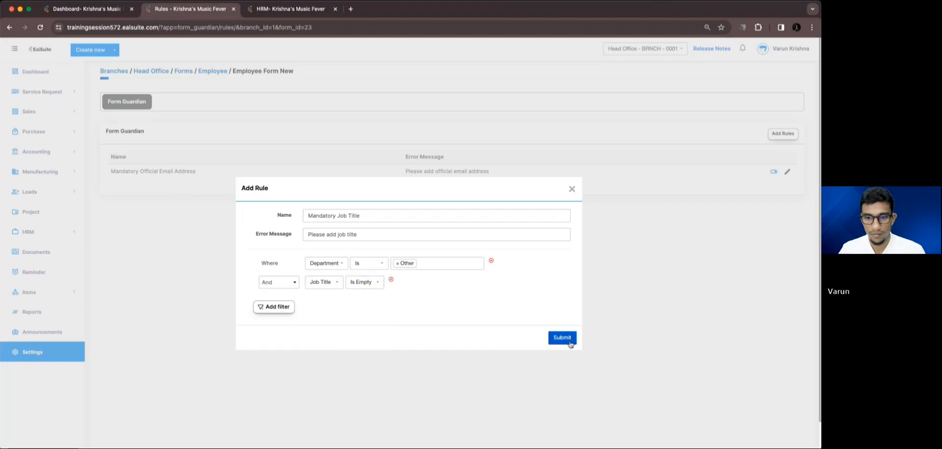
pyautogui.click(272, 10)
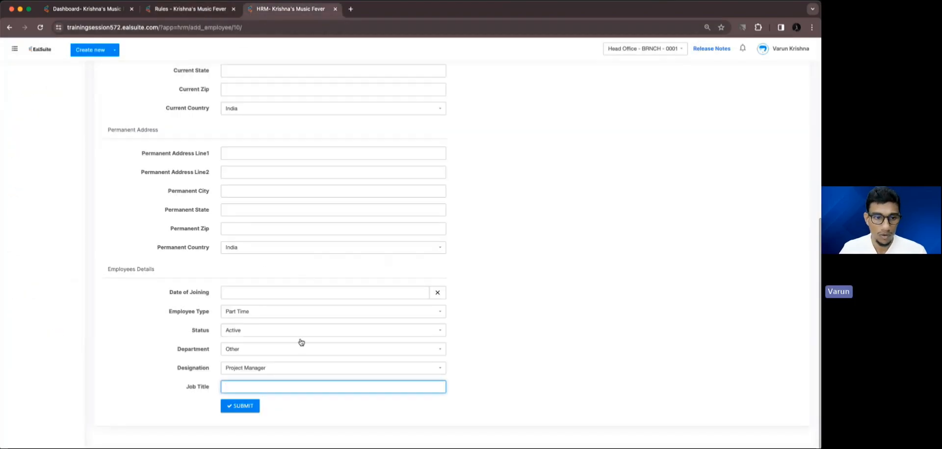
# Set the employee's Department back to Other
pyautogui.click(232, 351)
pyautogui.click(239, 434)
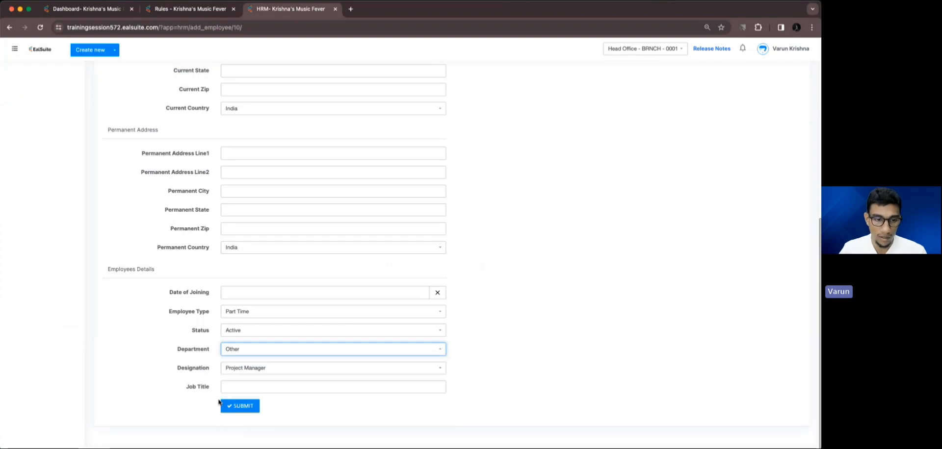
pyautogui.click(231, 386)
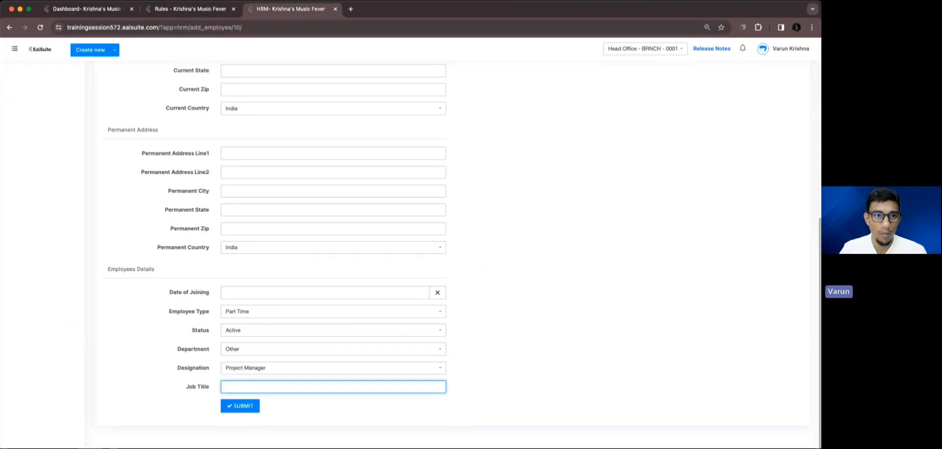
# Re-save the Mandatory Job Title rule from its Edit Rule form
pyautogui.click(169, 9)
pyautogui.click(787, 191)
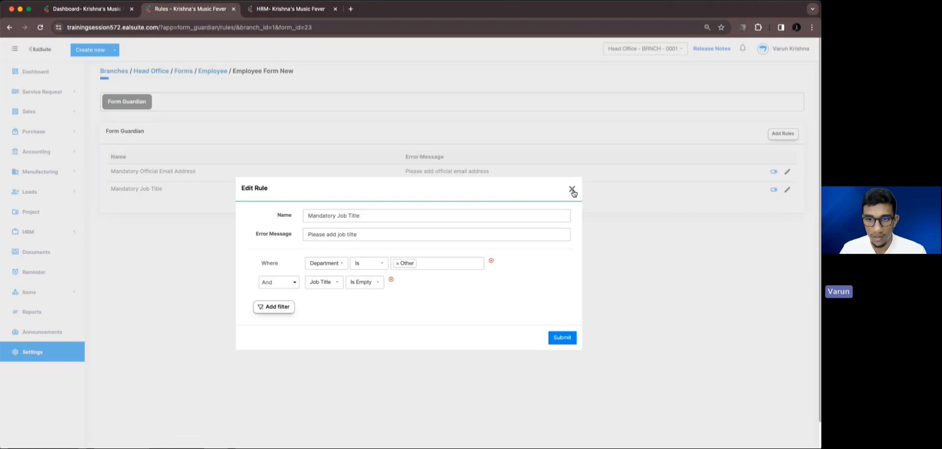
pyautogui.click(562, 338)
pyautogui.click(251, 14)
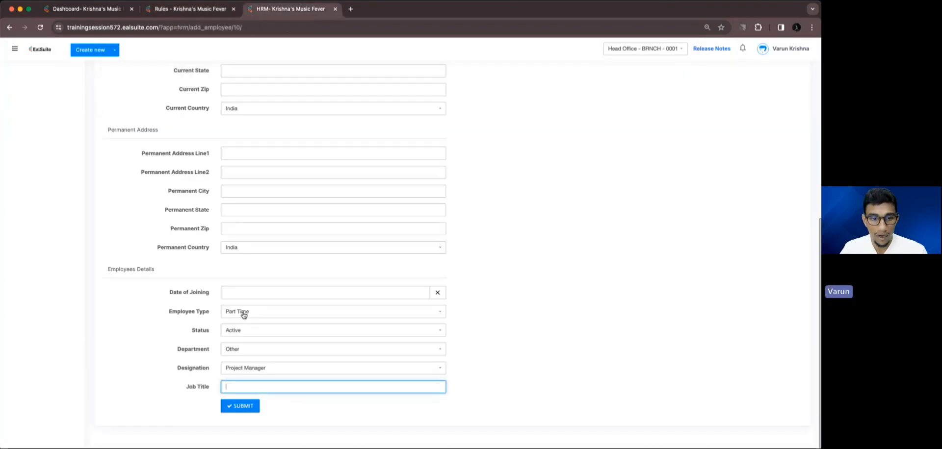
# Submit the employee with Job Title blank and get the 'Please add job title' warning
pyautogui.scroll(3, 265, 380)
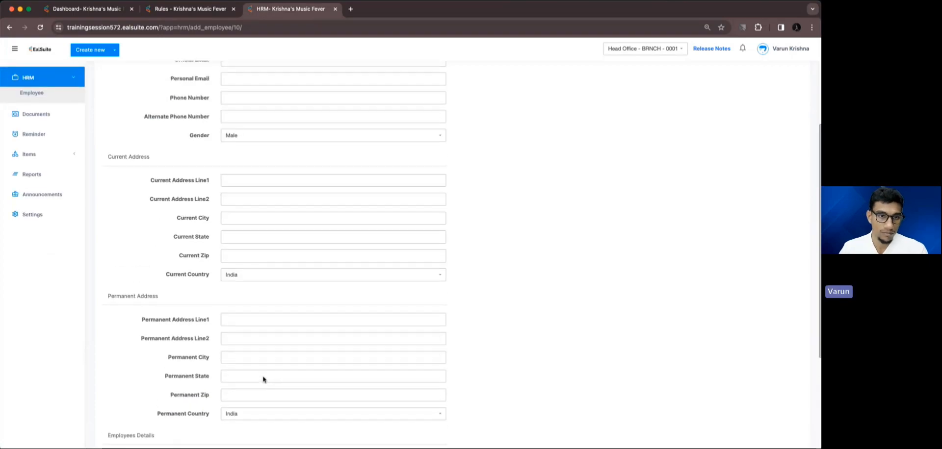
pyautogui.scroll(-3, 263, 376)
pyautogui.click(248, 409)
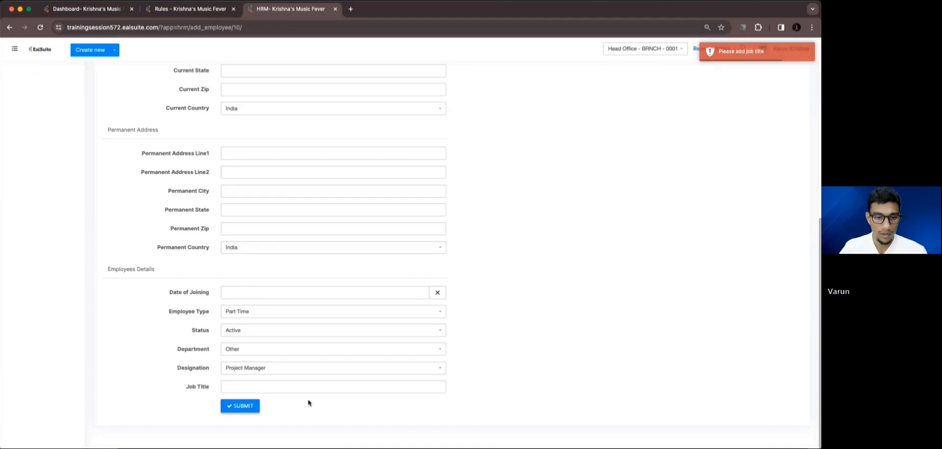
# Enter 'Estimation Specialist' as the job title and save the employee
pyautogui.click(277, 387)
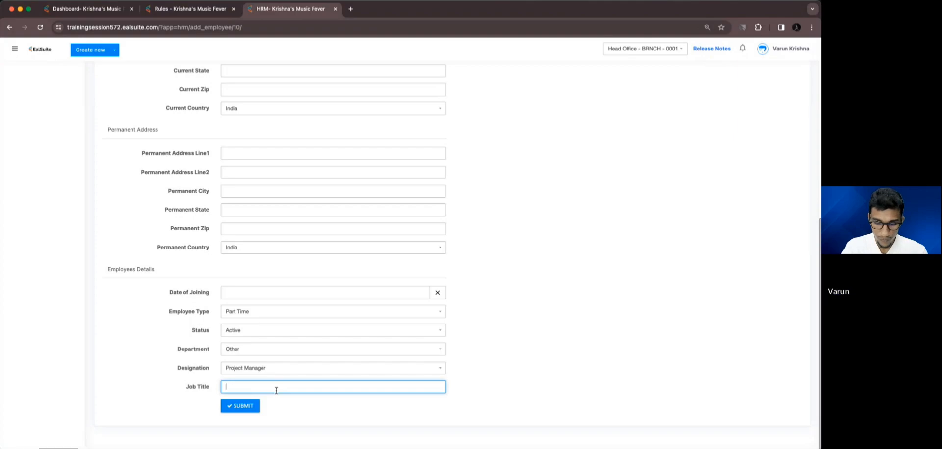
pyautogui.write('Estimation')
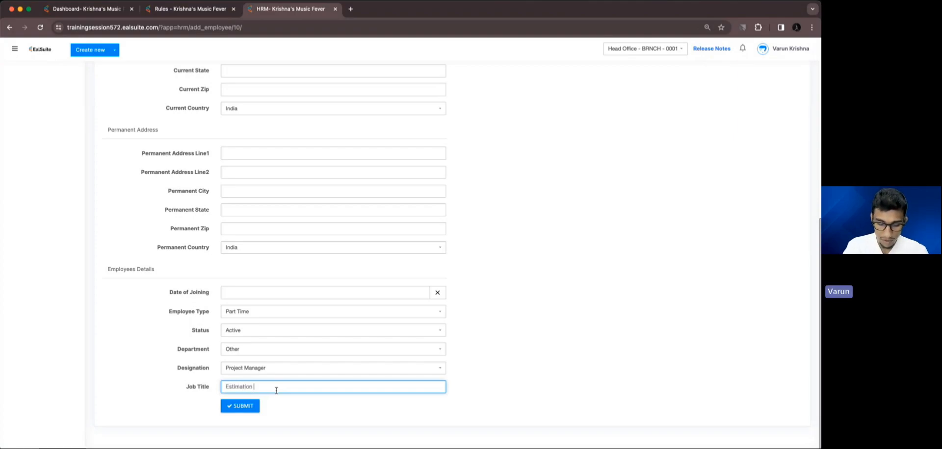
pyautogui.write(' Specialist')
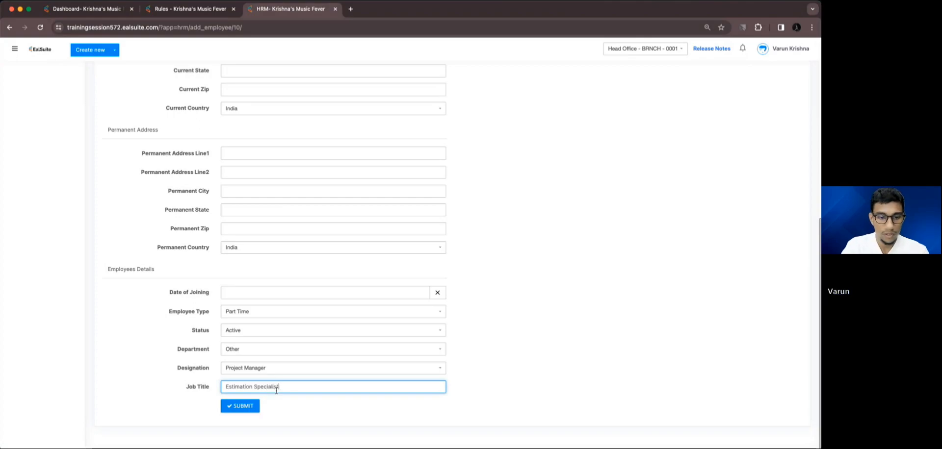
pyautogui.click(232, 408)
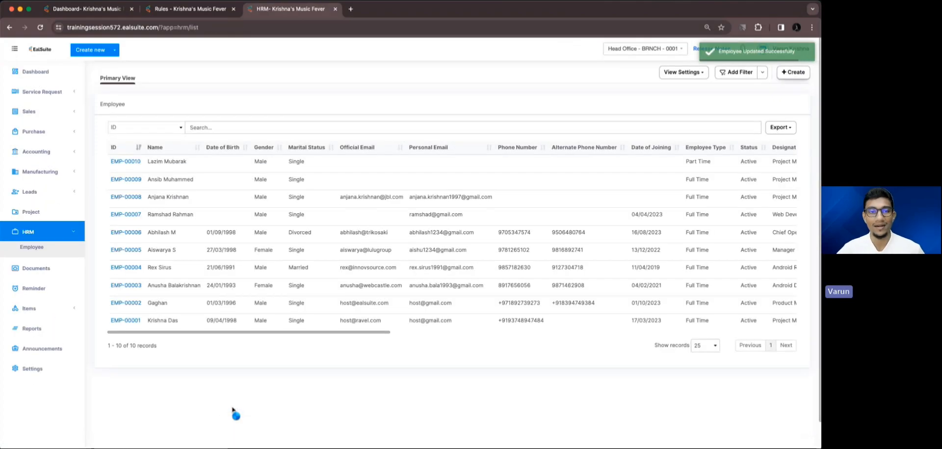